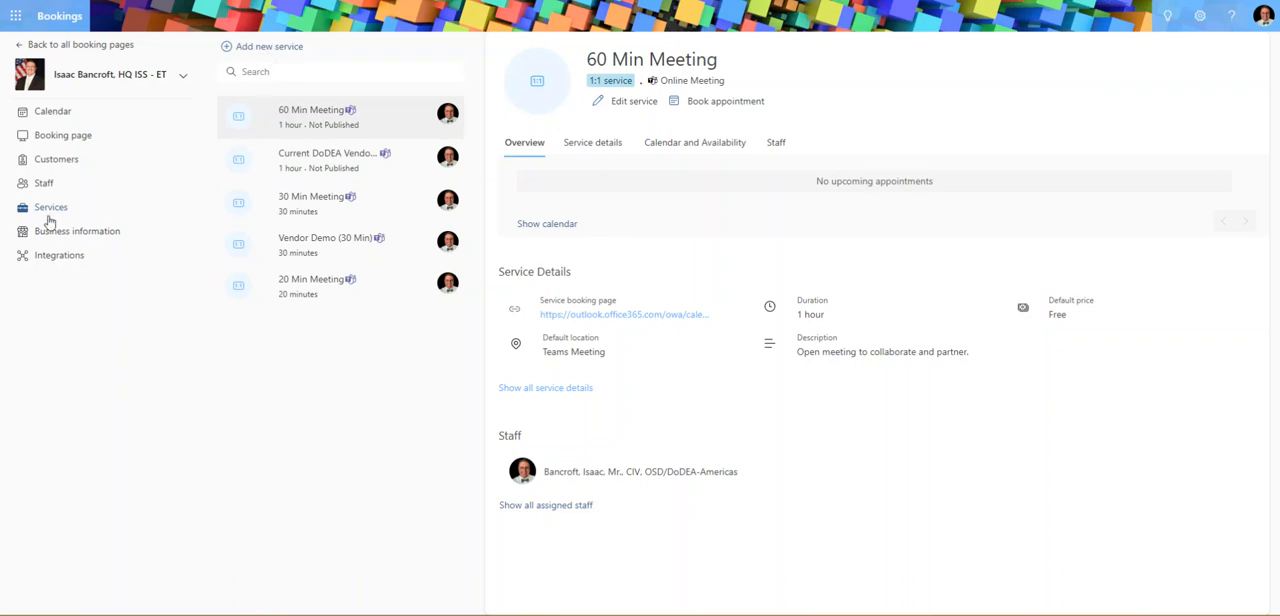
Start a new service named "Sample" with the description "Sample with custom hours" and the location "Teams".
{"action": "left_click", "coordinate": [252, 50]}
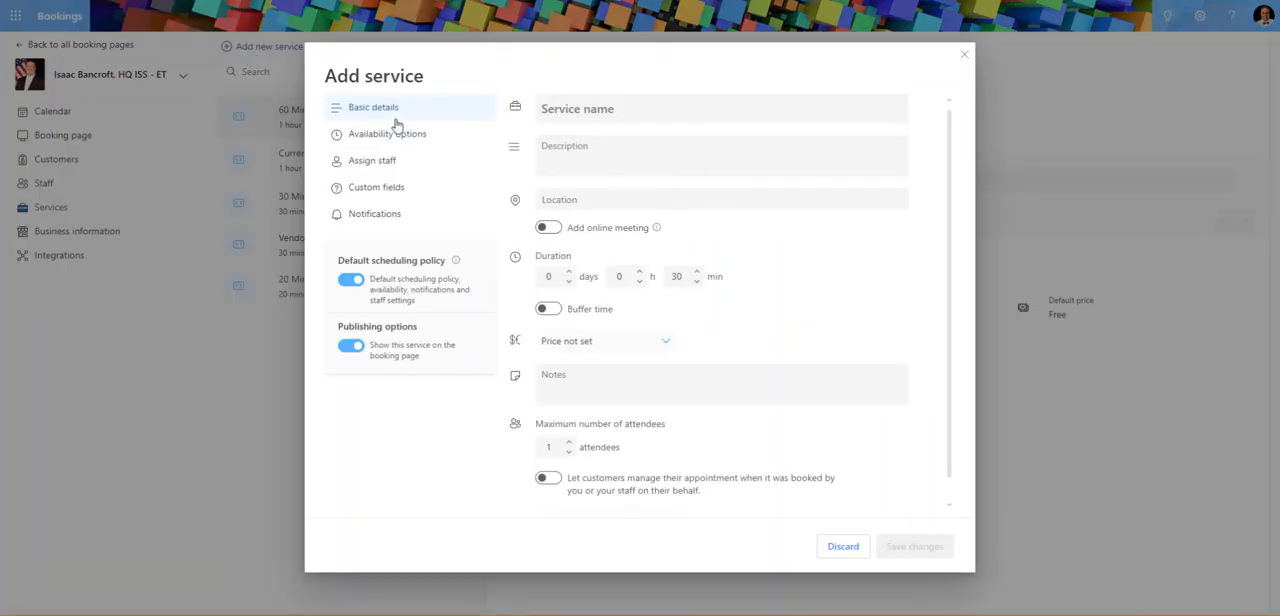
{"action": "left_click", "coordinate": [593, 111]}
{"action": "type", "text": "Sample"}
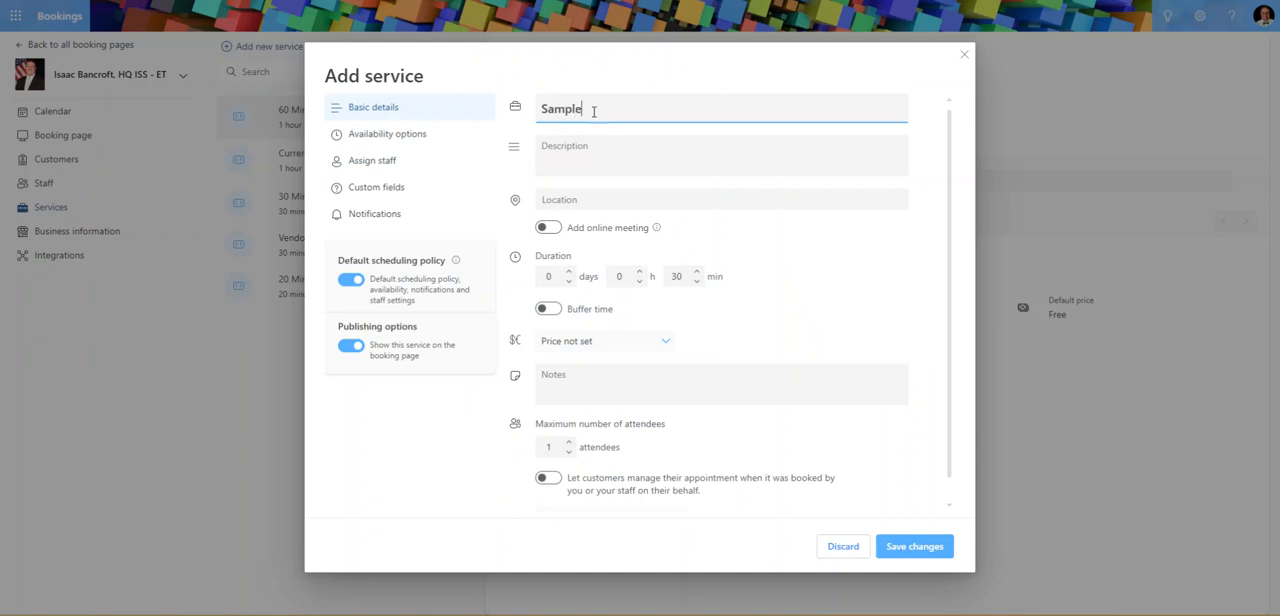
{"action": "key", "text": "Tab"}
{"action": "type", "text": "Sa"}
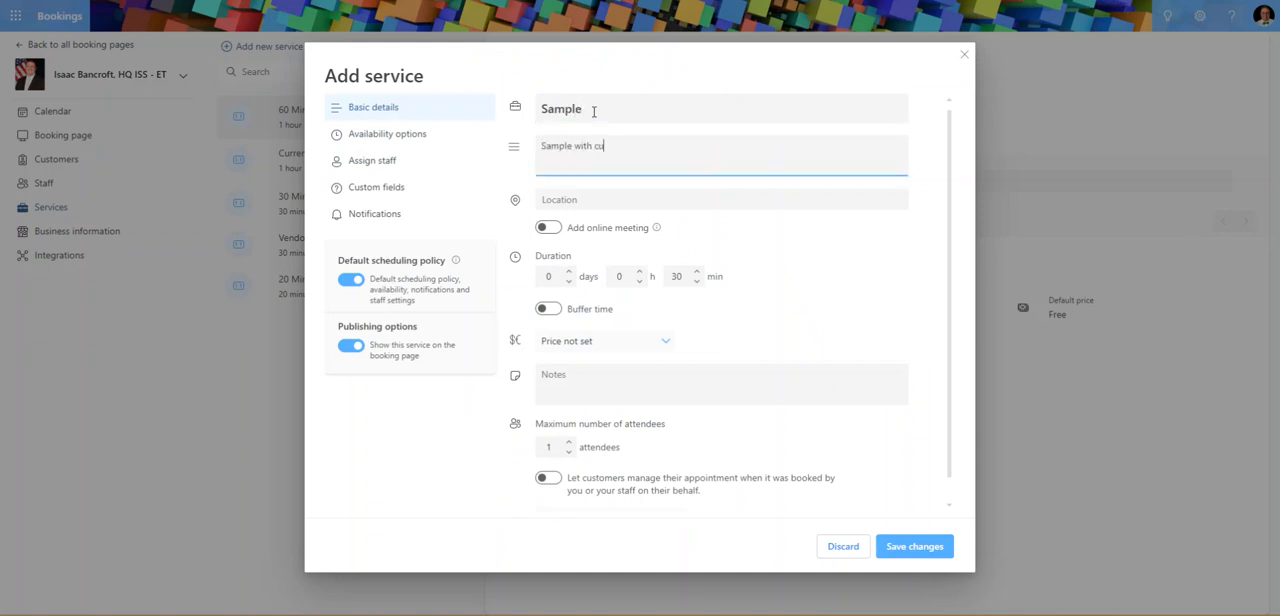
{"action": "type", "text": "mple with custom hours"}
{"action": "key", "text": "Tab"}
{"action": "type", "text": "Team"}
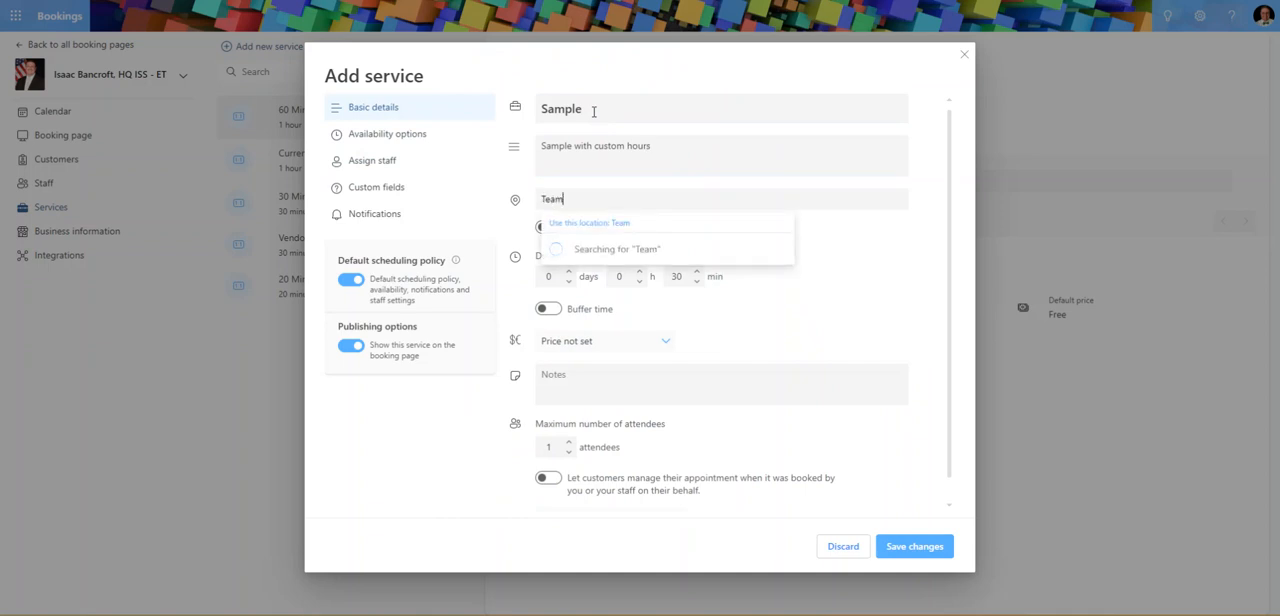
{"action": "type", "text": "s"}
{"action": "left_click", "coordinate": [909, 240]}
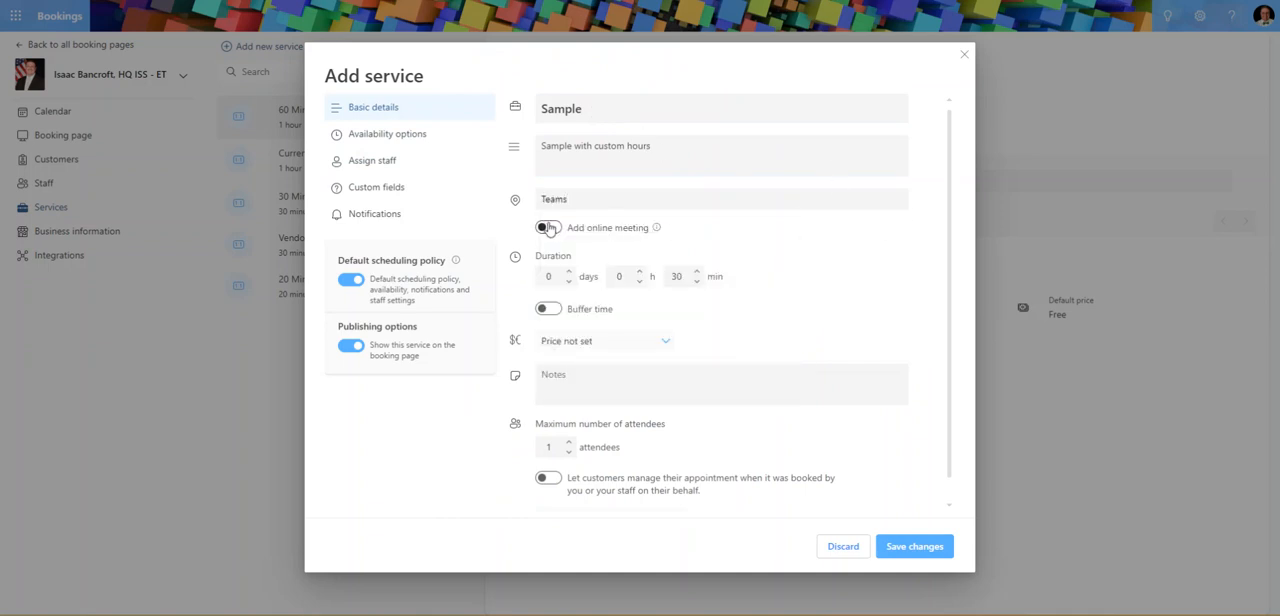
Add an online meeting to the service and set its duration to 20 minutes.
{"action": "left_click", "coordinate": [548, 228]}
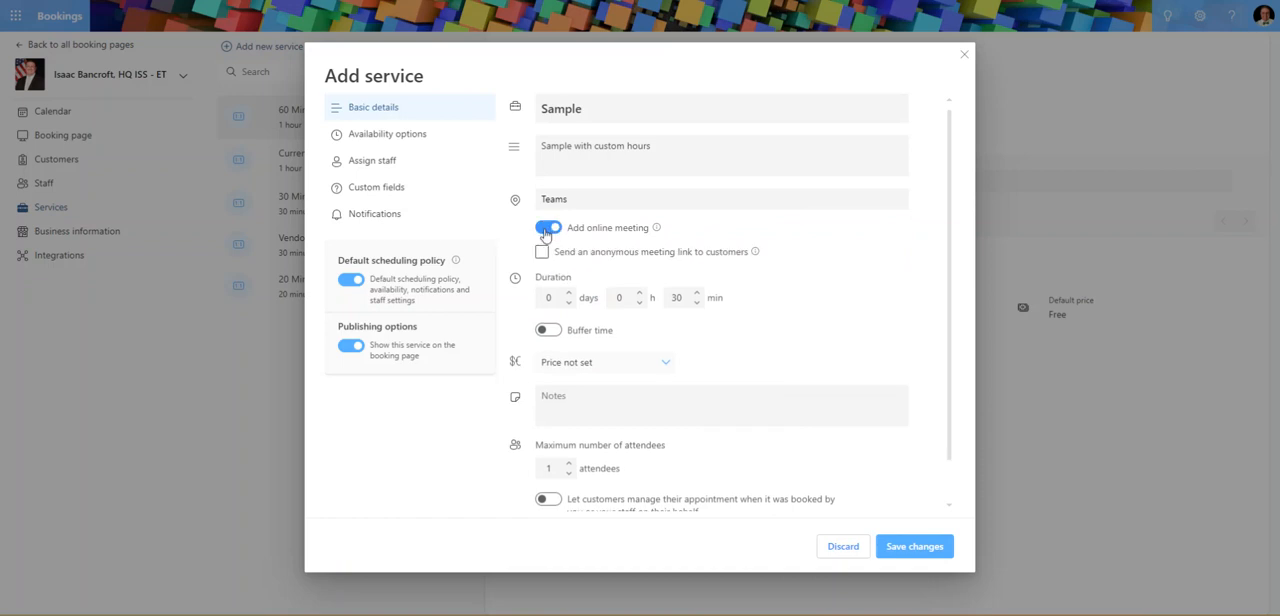
{"action": "left_click", "coordinate": [675, 299]}
{"action": "type", "text": "20"}
{"action": "key", "text": "Tab"}
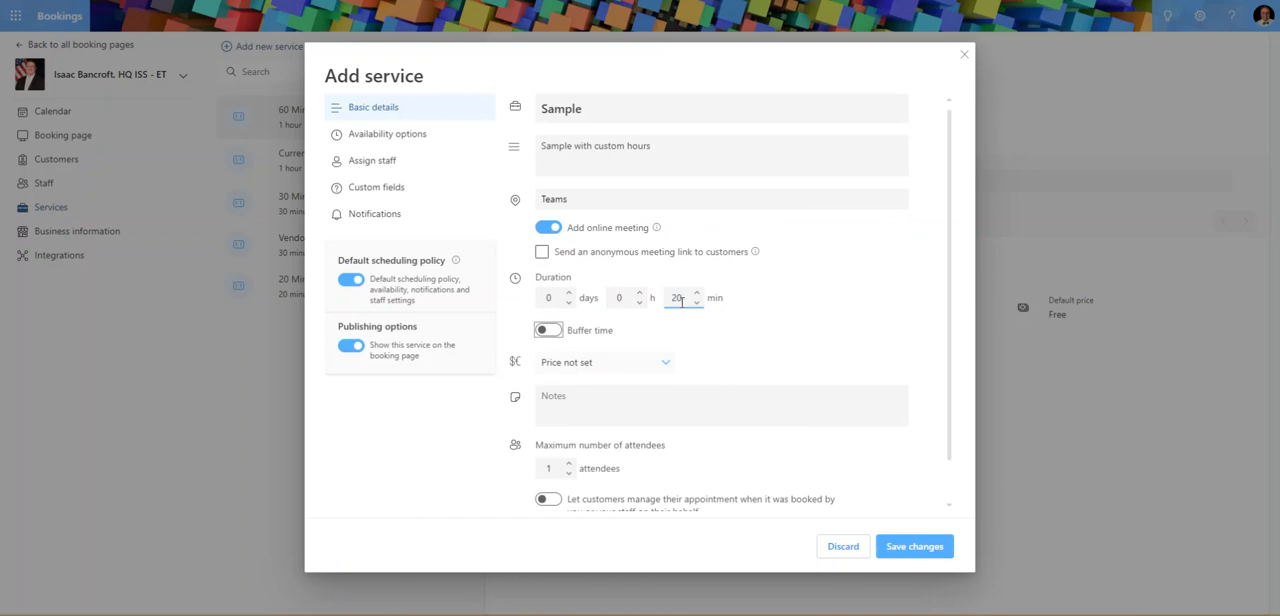
Let customers manage appointments booked on their behalf and turn off the default scheduling policy for the service.
{"action": "scroll", "coordinate": [620, 410], "scroll_direction": "down", "scroll_amount": 1}
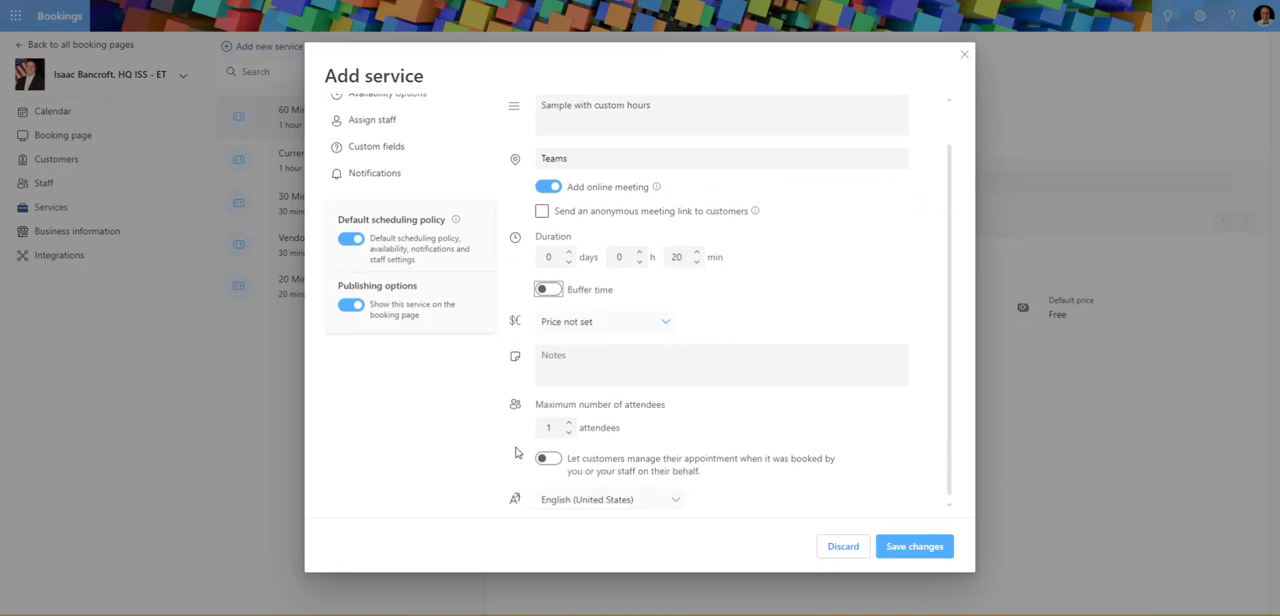
{"action": "left_click", "coordinate": [550, 461]}
{"action": "scroll", "coordinate": [421, 437], "scroll_direction": "up", "scroll_amount": 1}
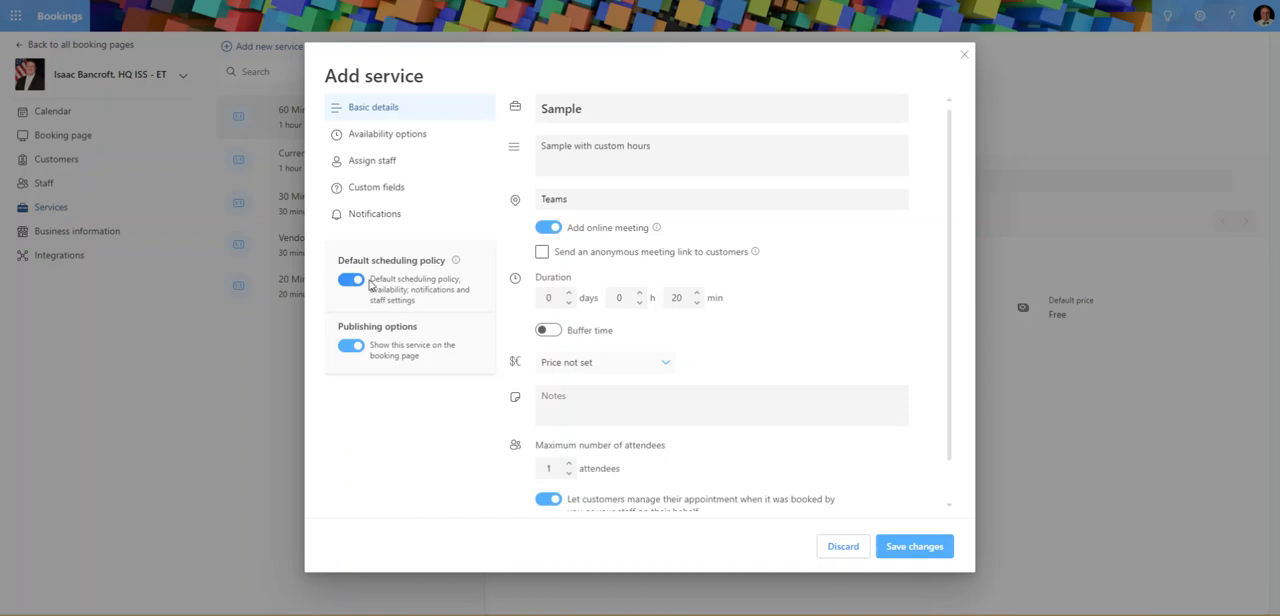
{"action": "left_click", "coordinate": [350, 280]}
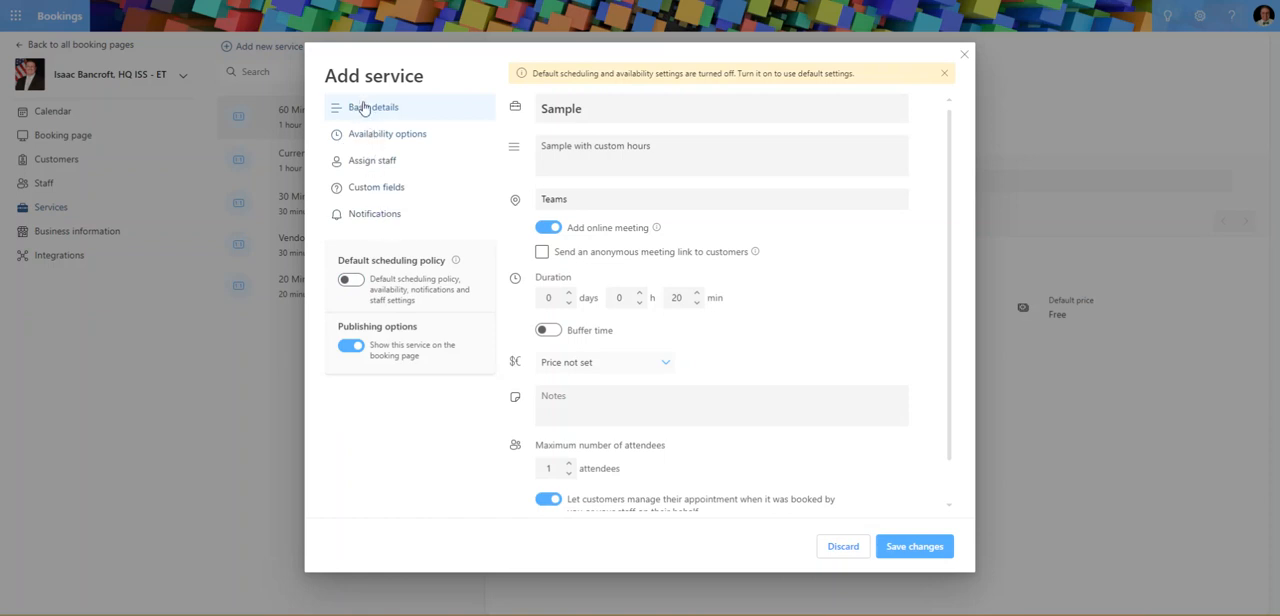
In the service's scheduling policy, set the time increments to 20 minutes and the minimum lead time to 2 hrs.
{"action": "left_click", "coordinate": [385, 138]}
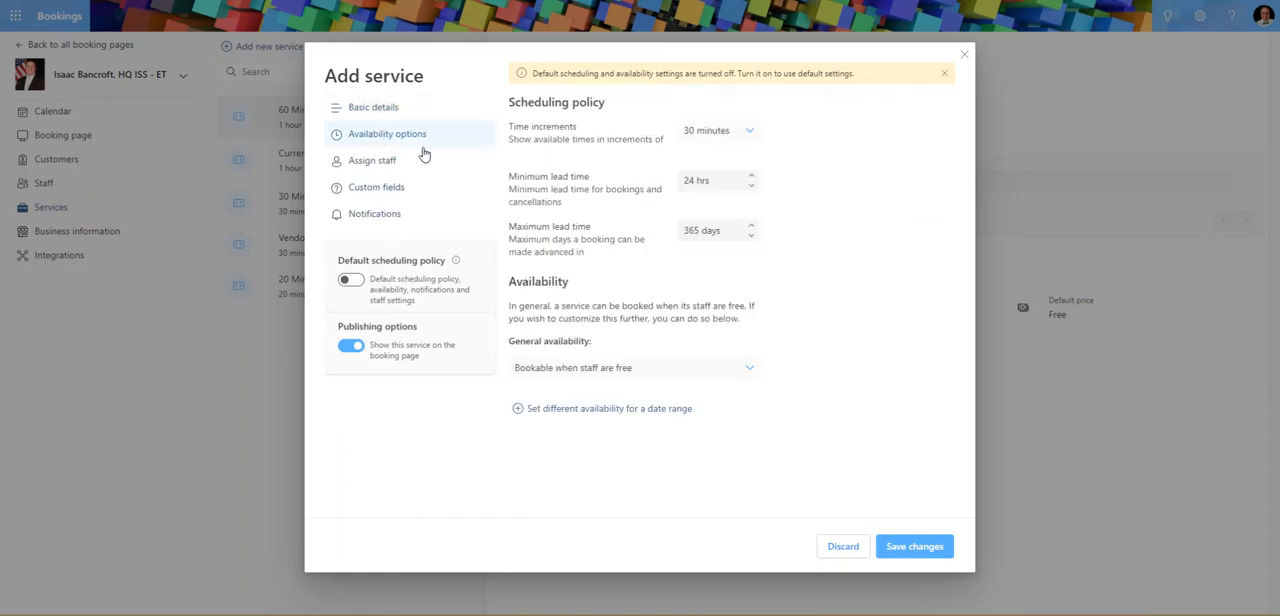
{"action": "left_click", "coordinate": [704, 132]}
{"action": "left_click", "coordinate": [699, 222]}
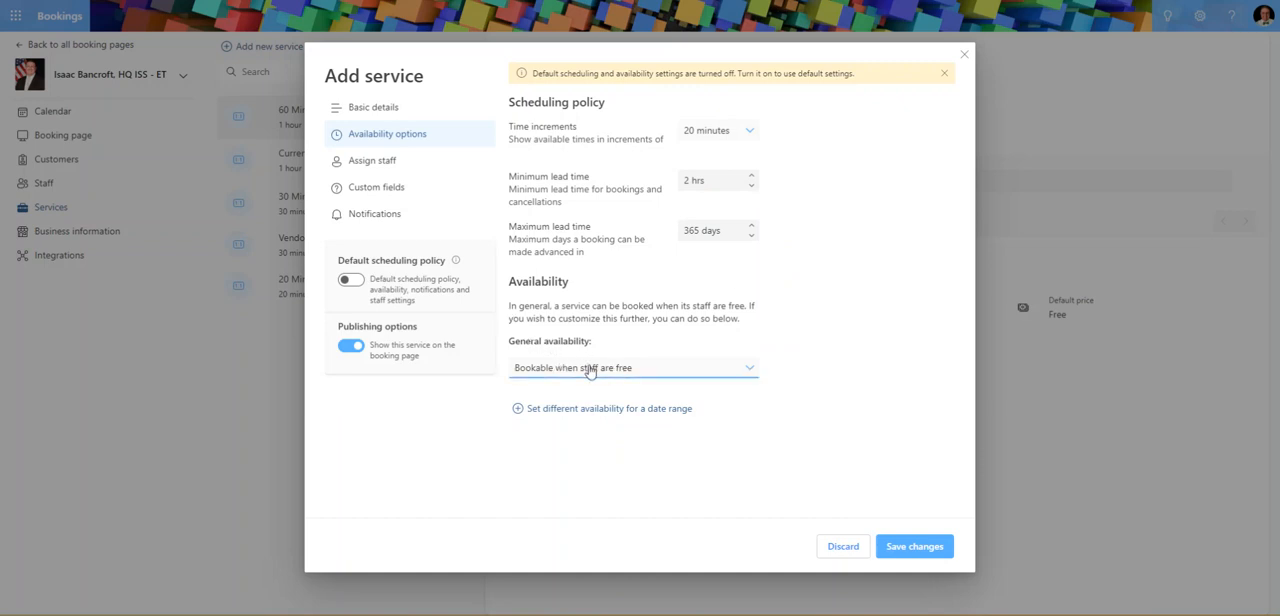
Set the service's general availability to Not bookable, leaving no separate date range defined.
{"action": "left_click", "coordinate": [589, 368]}
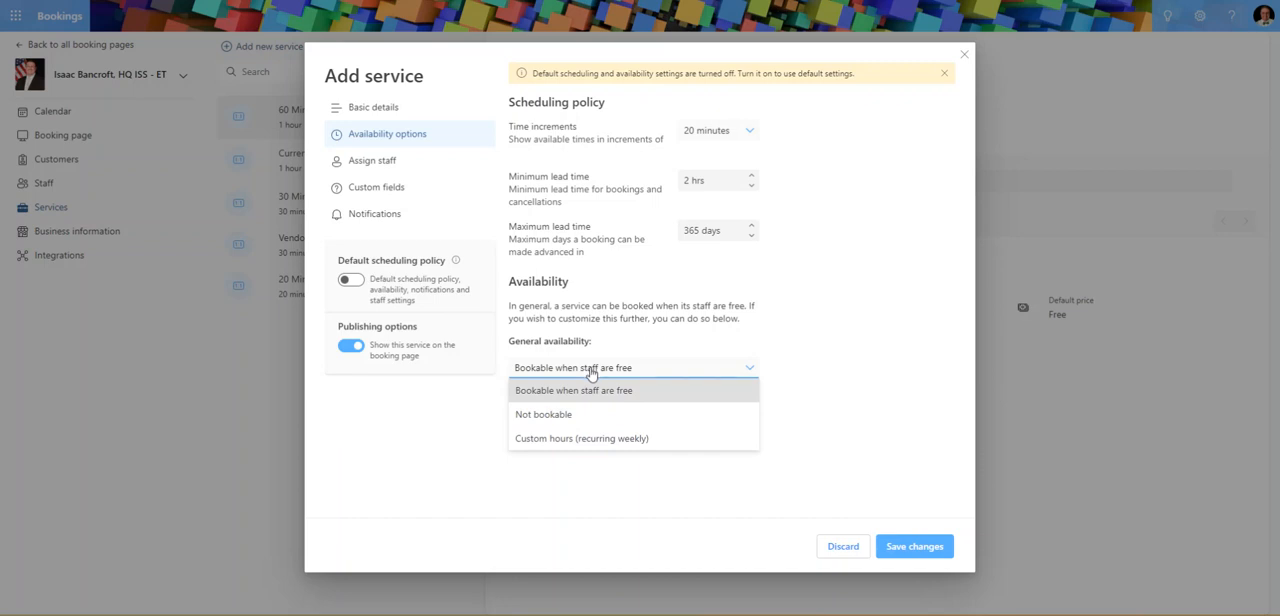
{"action": "left_click", "coordinate": [553, 414]}
{"action": "left_click", "coordinate": [557, 416]}
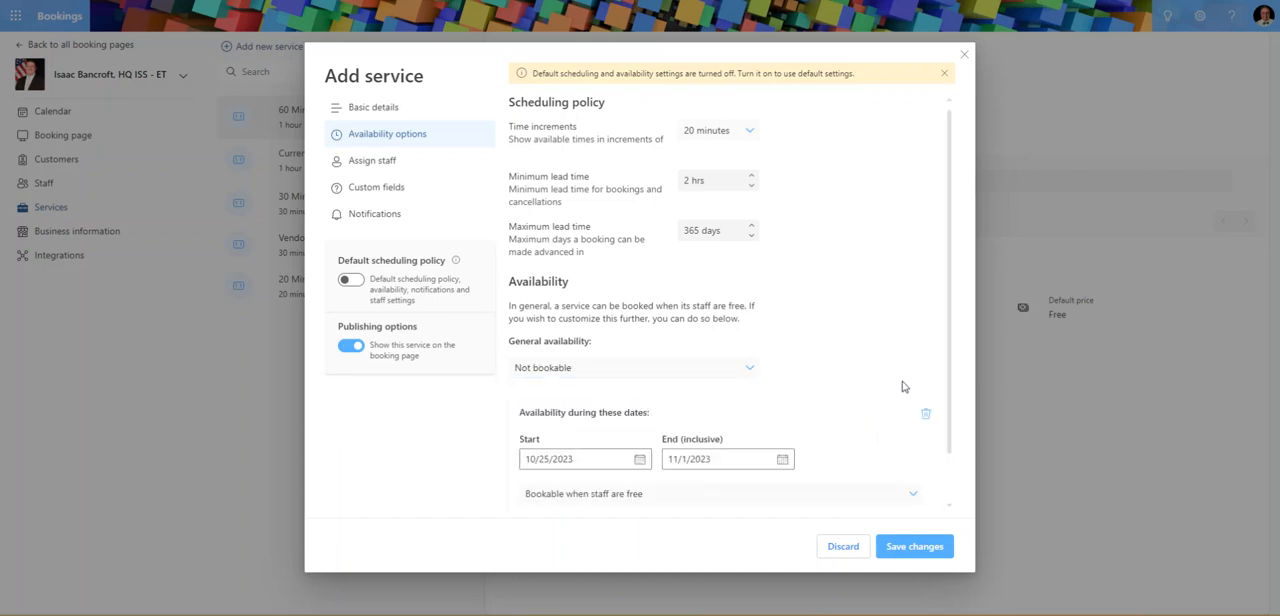
{"action": "left_click", "coordinate": [925, 416]}
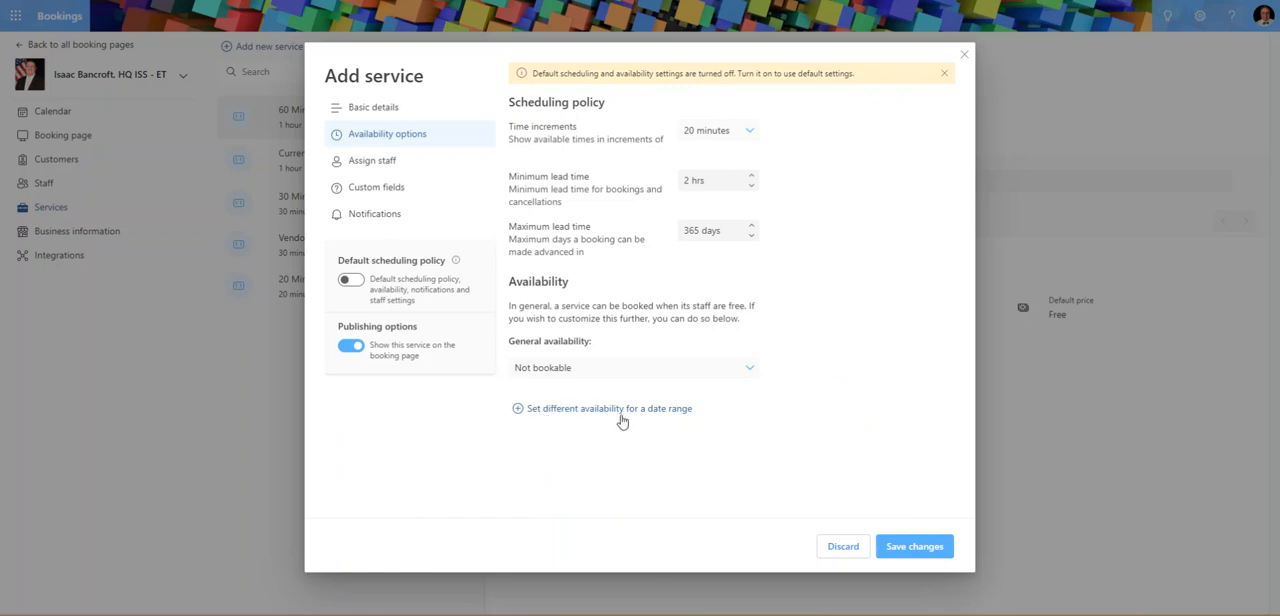
Add a different availability for the date range from 11/1/2023 to 11/2/2023.
{"action": "left_click", "coordinate": [652, 414]}
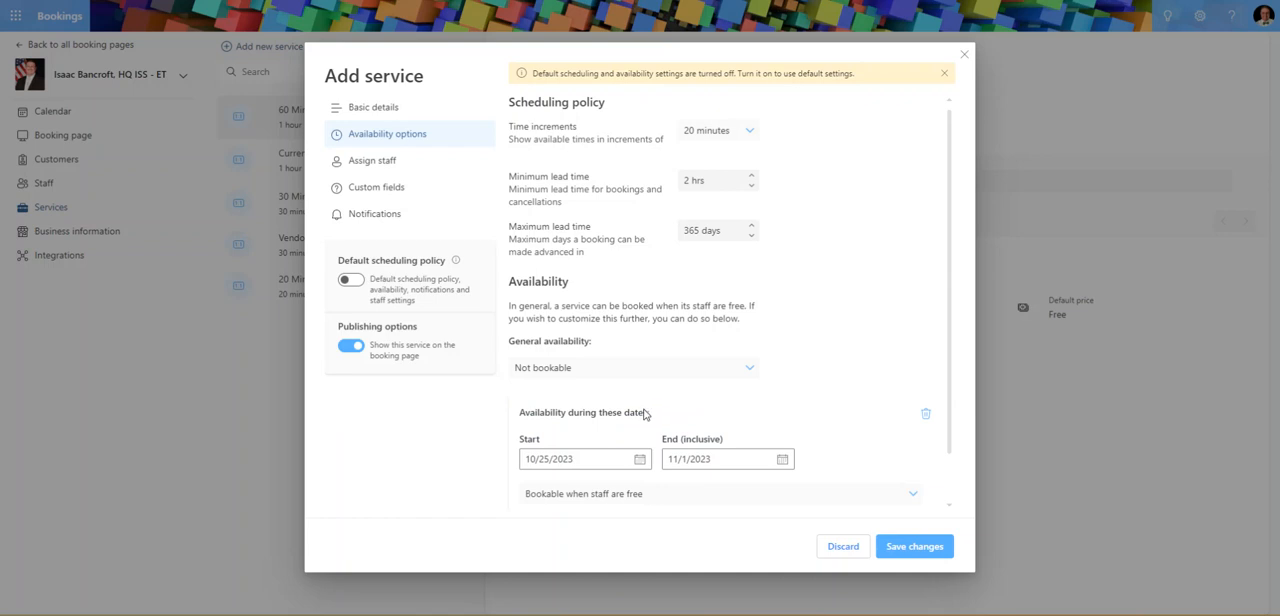
{"action": "scroll", "coordinate": [565, 400], "scroll_direction": "down", "scroll_amount": 1}
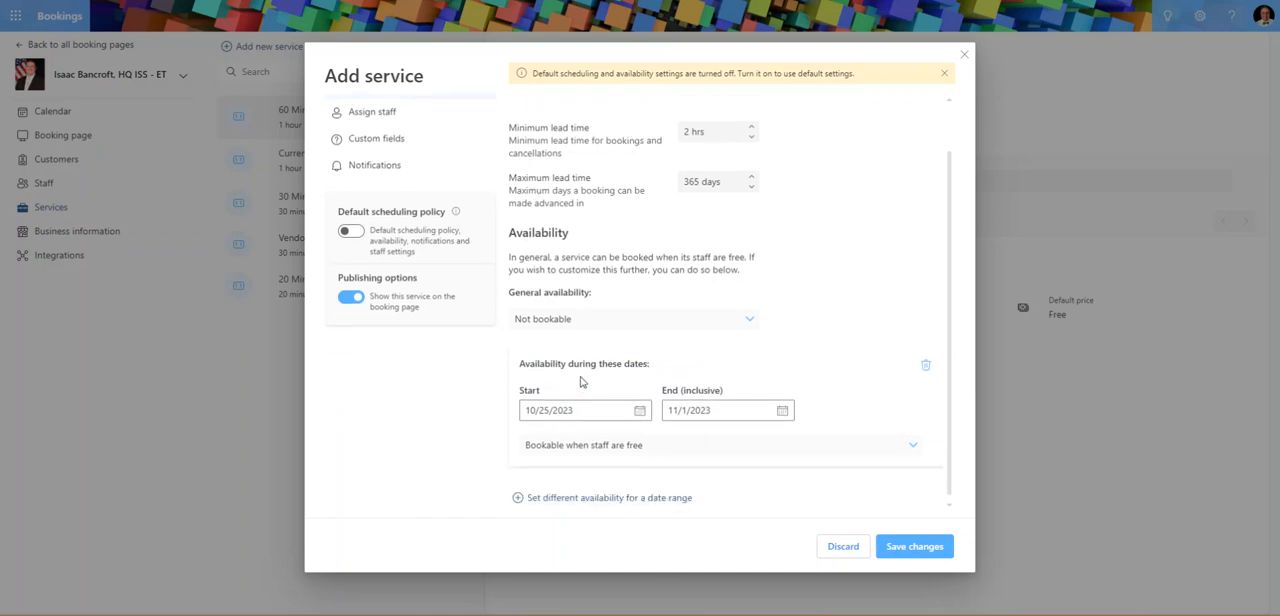
{"action": "left_click", "coordinate": [635, 411]}
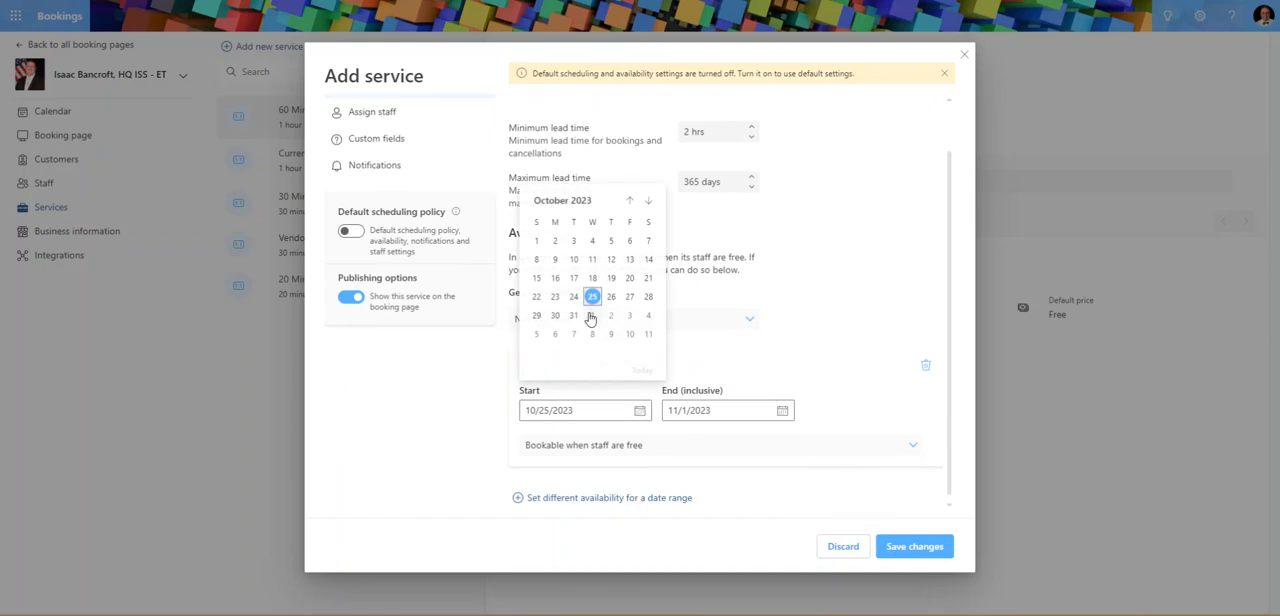
{"action": "left_click", "coordinate": [647, 203]}
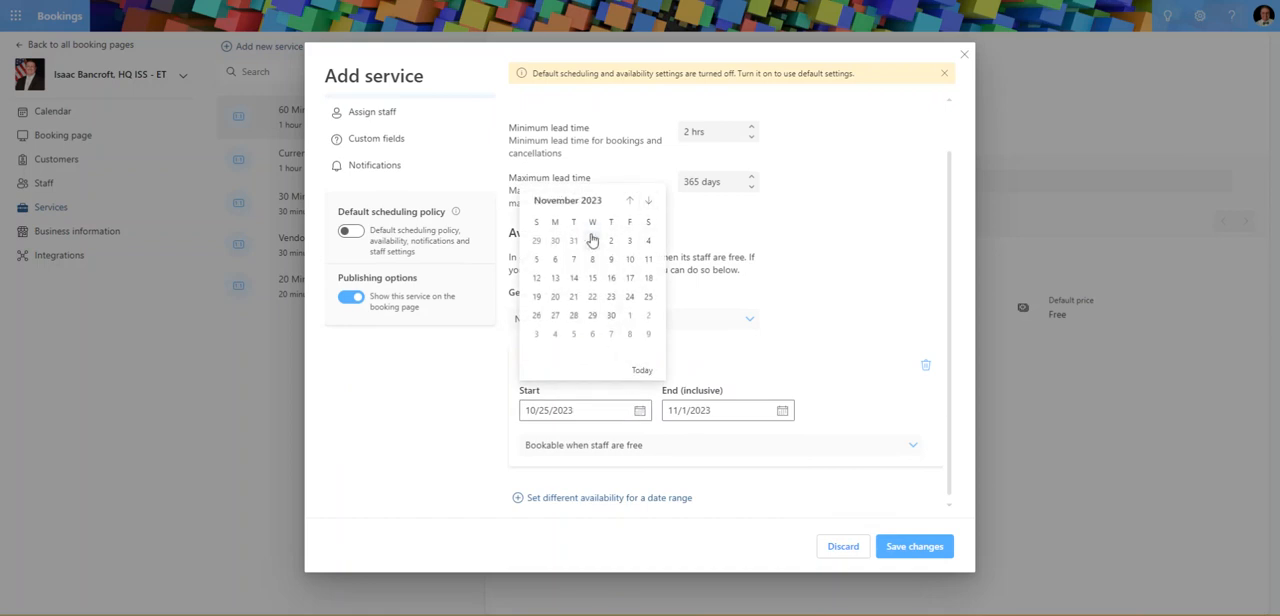
{"action": "left_click", "coordinate": [592, 245]}
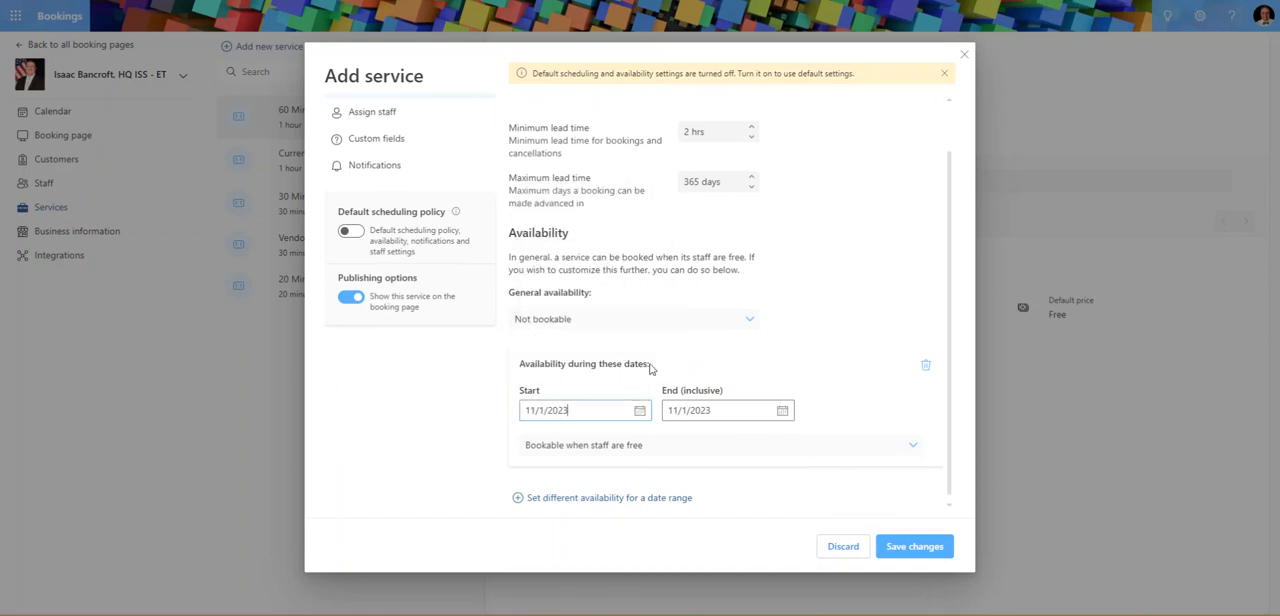
{"action": "left_click", "coordinate": [737, 415]}
{"action": "left_click", "coordinate": [755, 481]}
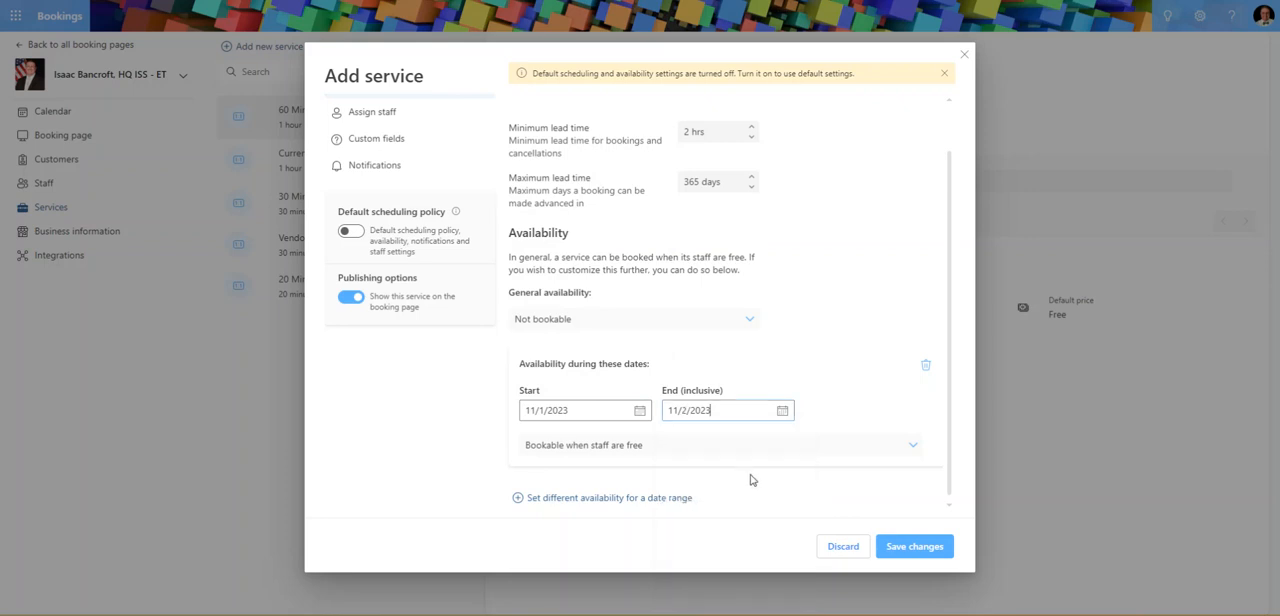
Switch the date range to weekly recurring custom hours and remove the hours for Monday, Tuesday and Friday.
{"action": "left_click", "coordinate": [687, 450]}
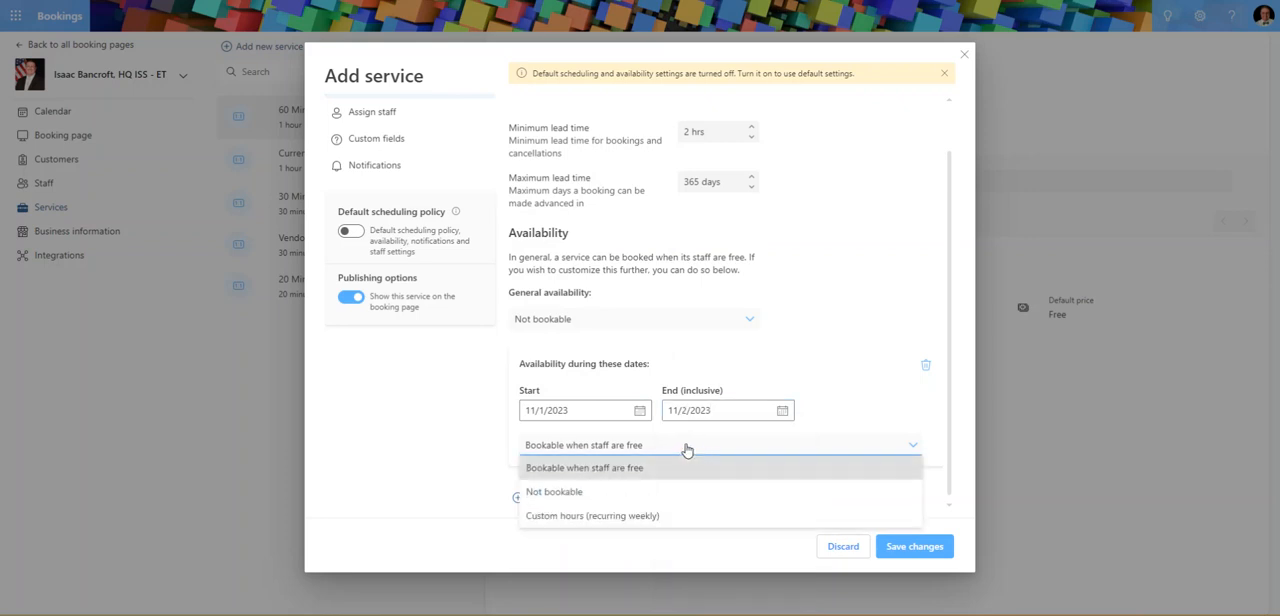
{"action": "left_click", "coordinate": [625, 512]}
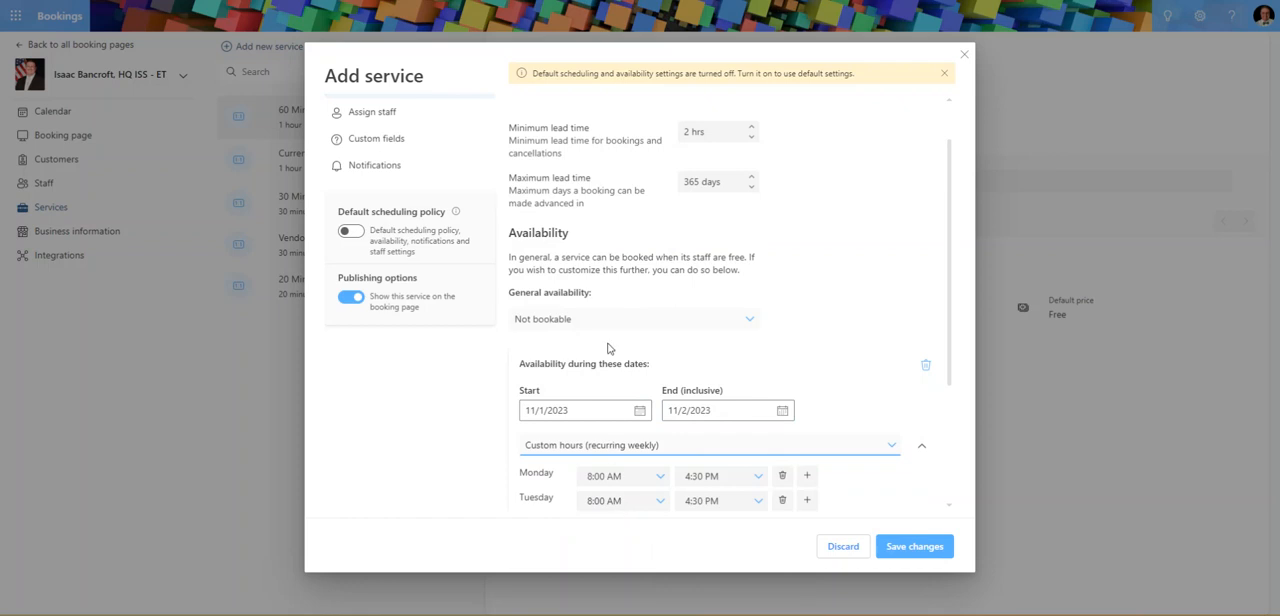
{"action": "scroll", "coordinate": [602, 368], "scroll_direction": "down", "scroll_amount": 3}
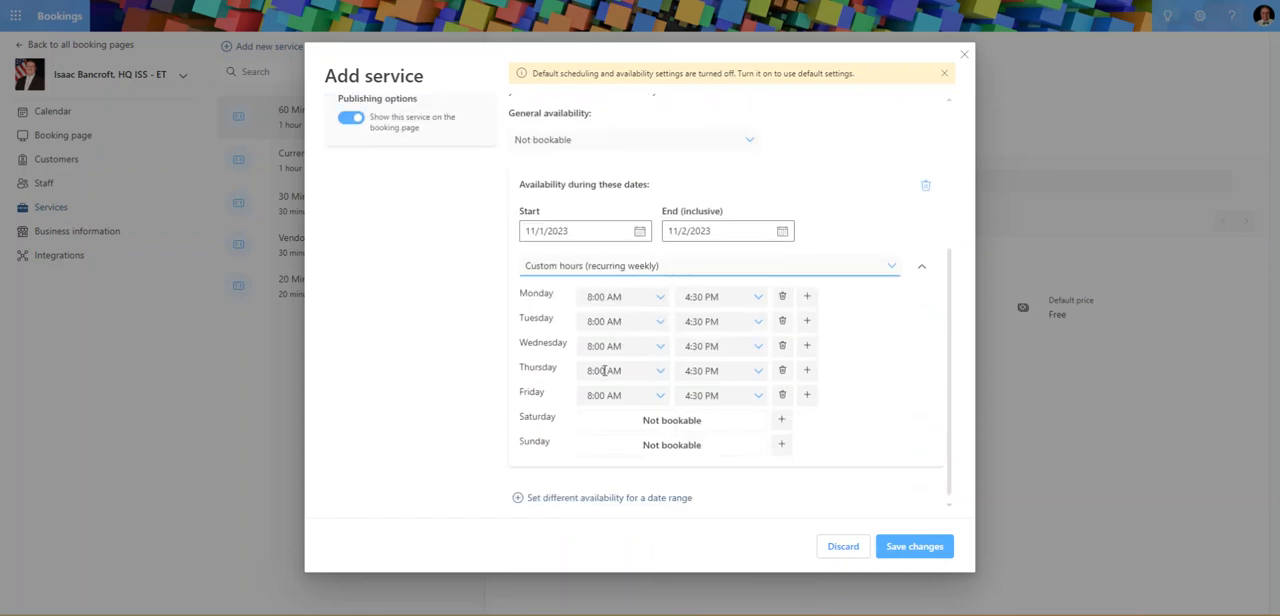
{"action": "left_click", "coordinate": [782, 298]}
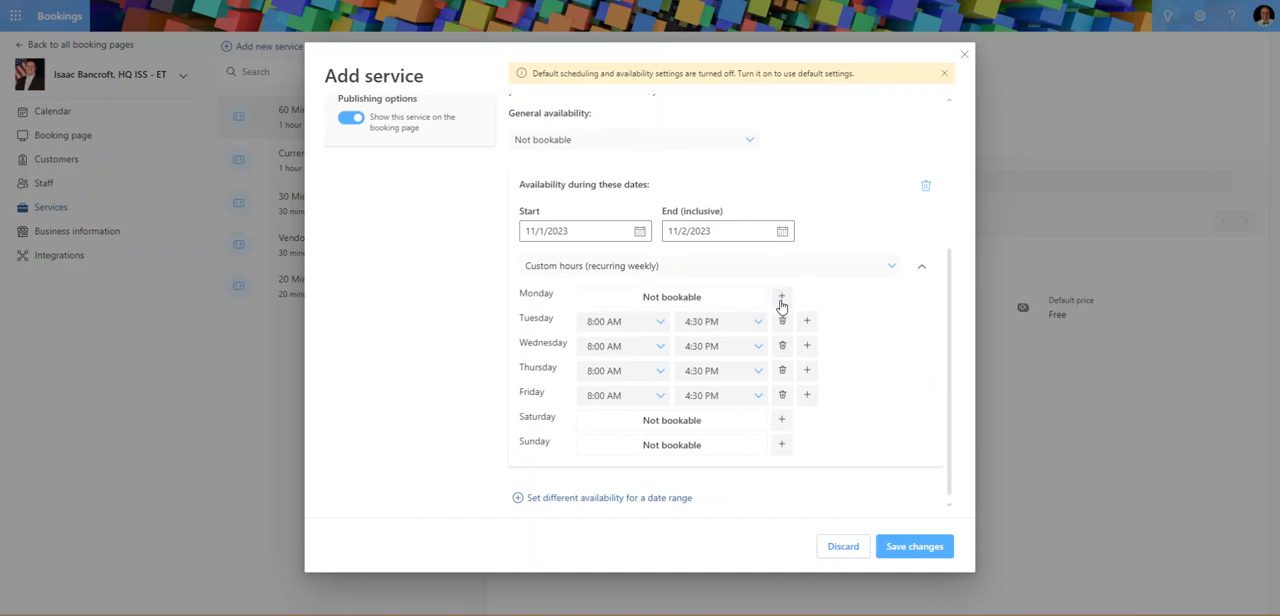
{"action": "left_click", "coordinate": [782, 321]}
{"action": "left_click", "coordinate": [782, 396]}
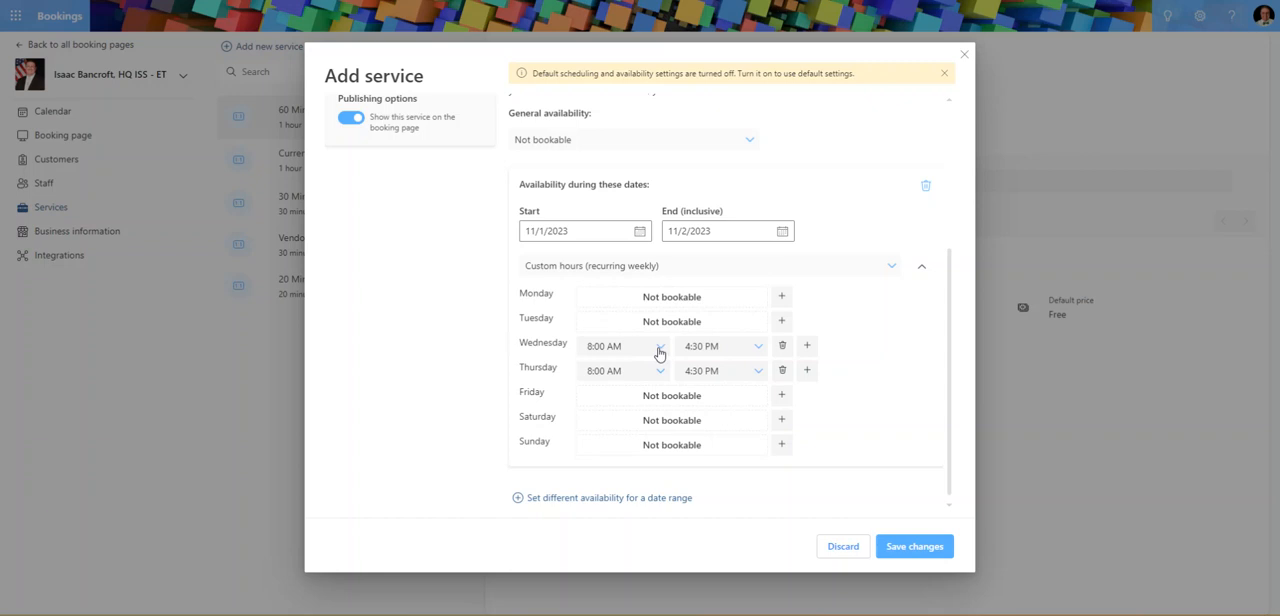
Set Wednesday's end time to 10:00 PM and change Thursday's end time in the custom hours.
{"action": "left_click", "coordinate": [758, 348]}
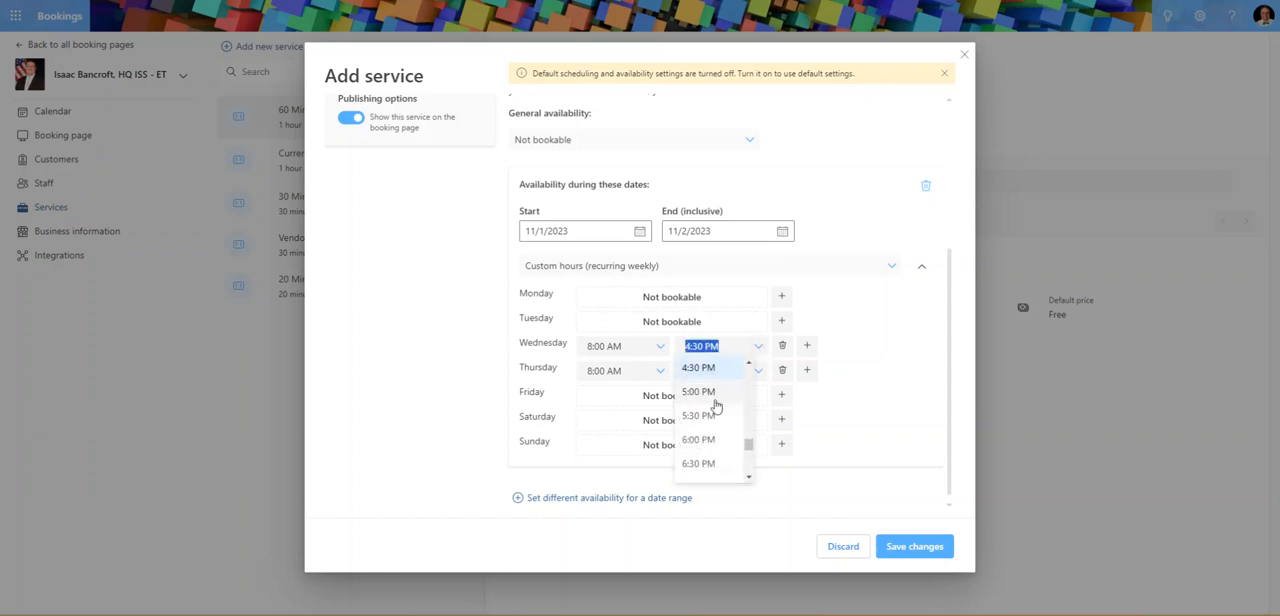
{"action": "scroll", "coordinate": [718, 395], "scroll_direction": "down", "scroll_amount": 5}
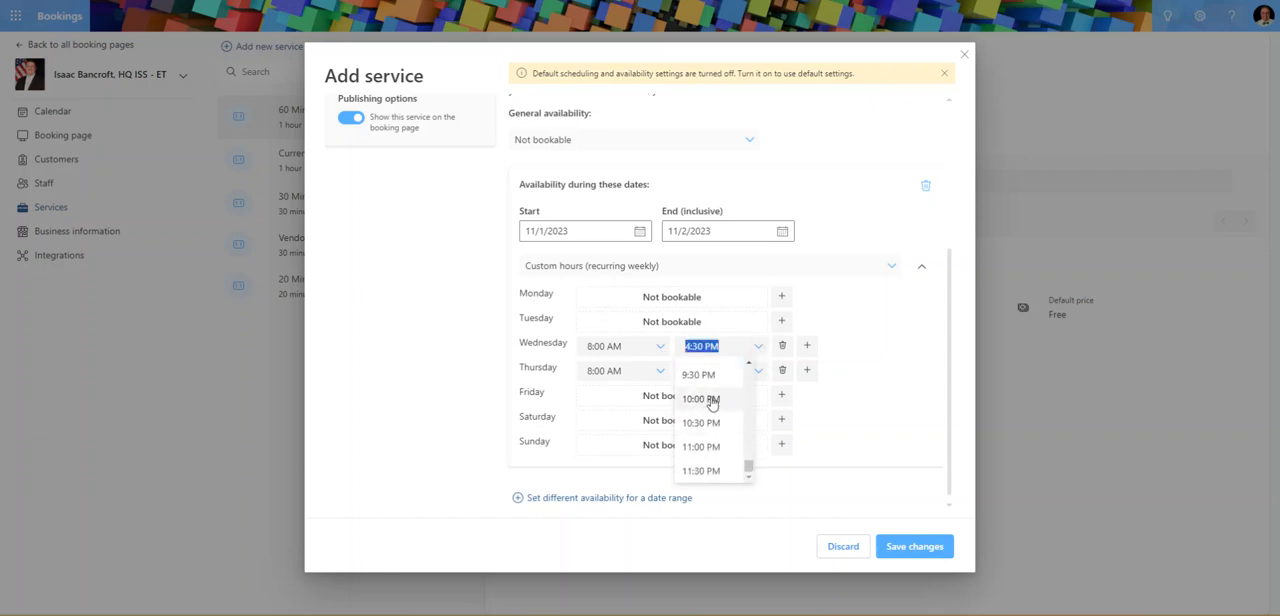
{"action": "left_click", "coordinate": [712, 400]}
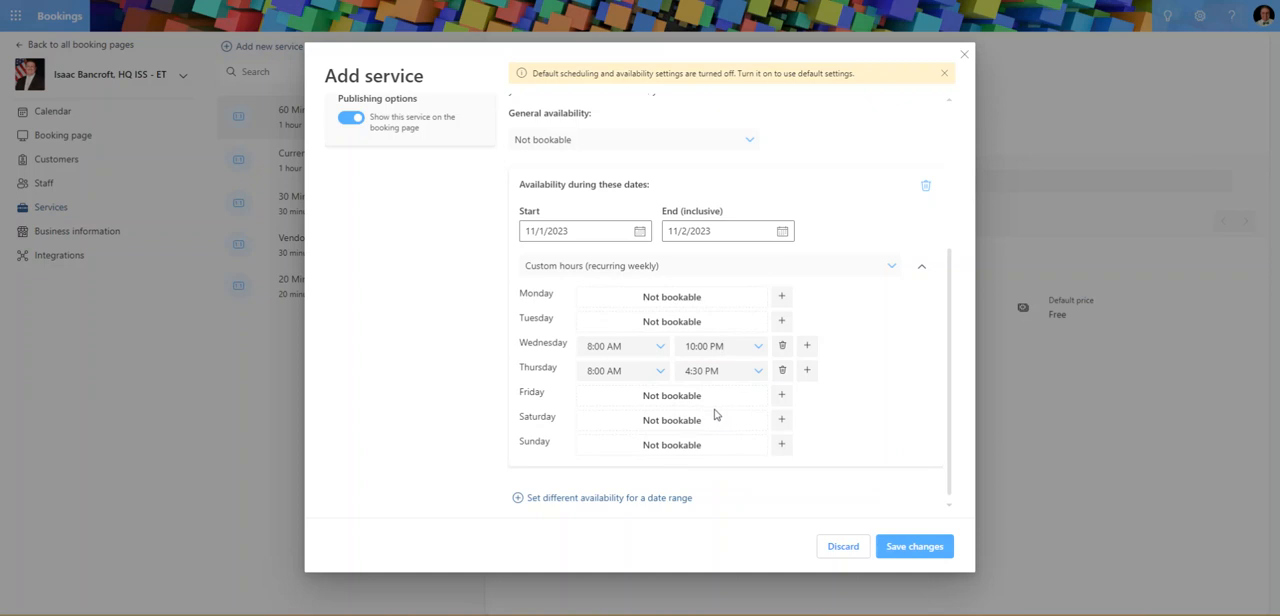
{"action": "left_click", "coordinate": [759, 371]}
{"action": "scroll", "coordinate": [716, 455], "scroll_direction": "down", "scroll_amount": 1}
{"action": "scroll", "coordinate": [716, 452], "scroll_direction": "down", "scroll_amount": 4}
{"action": "left_click", "coordinate": [700, 430]}
Assign the only listed staff member to the service.
{"action": "scroll", "coordinate": [417, 286], "scroll_direction": "up", "scroll_amount": 3}
{"action": "left_click", "coordinate": [371, 161]}
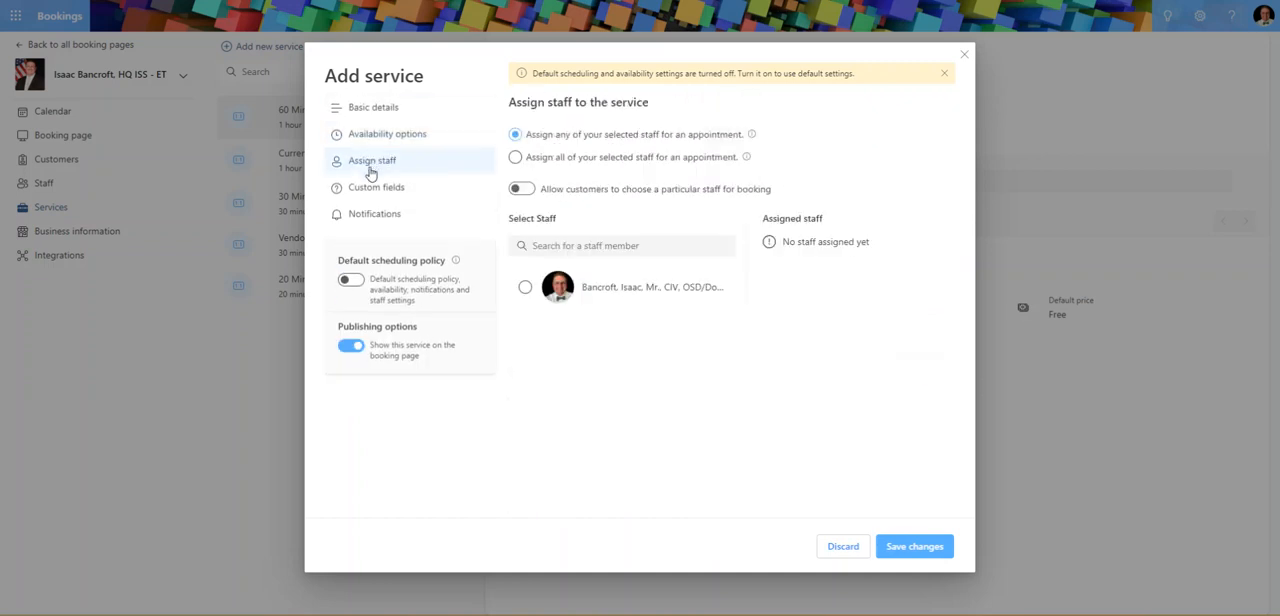
{"action": "left_click", "coordinate": [525, 289]}
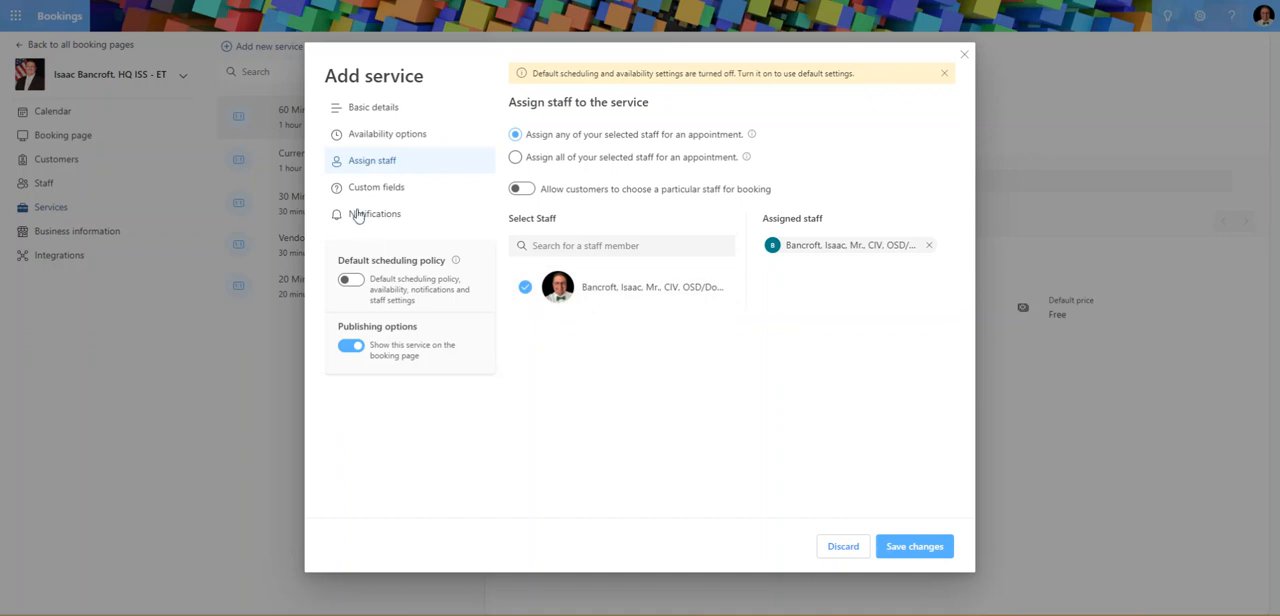
Exclude phone number, address and notes from the requested customer information and make the customer email required.
{"action": "left_click", "coordinate": [368, 192]}
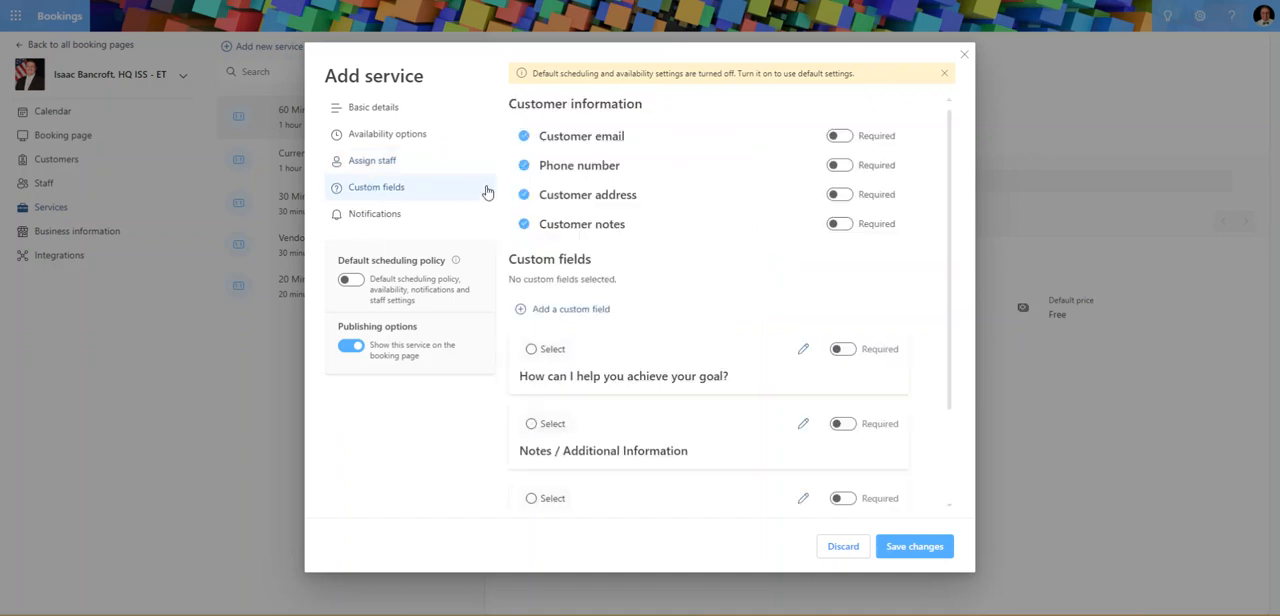
{"action": "left_click", "coordinate": [524, 226]}
{"action": "left_click", "coordinate": [523, 196]}
{"action": "left_click", "coordinate": [523, 167]}
{"action": "left_click", "coordinate": [840, 136]}
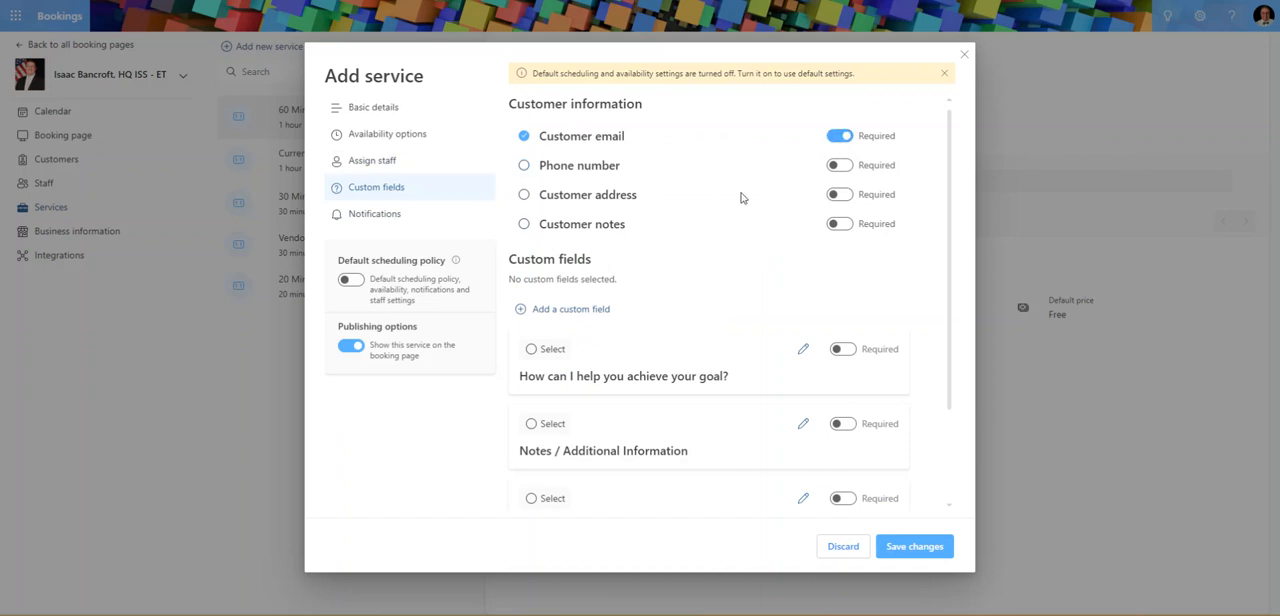
Include the custom fields "How can I help you achieve your goal?" and "Notes / Additional Information" and make both required.
{"action": "scroll", "coordinate": [600, 277], "scroll_direction": "down", "scroll_amount": 2}
{"action": "left_click", "coordinate": [533, 236]}
{"action": "left_click", "coordinate": [530, 308]}
{"action": "left_click", "coordinate": [843, 234]}
{"action": "left_click", "coordinate": [843, 308]}
Review the service's notification, reminder and follow-up email settings, and save the new service.
{"action": "scroll", "coordinate": [623, 329], "scroll_direction": "up", "scroll_amount": 2}
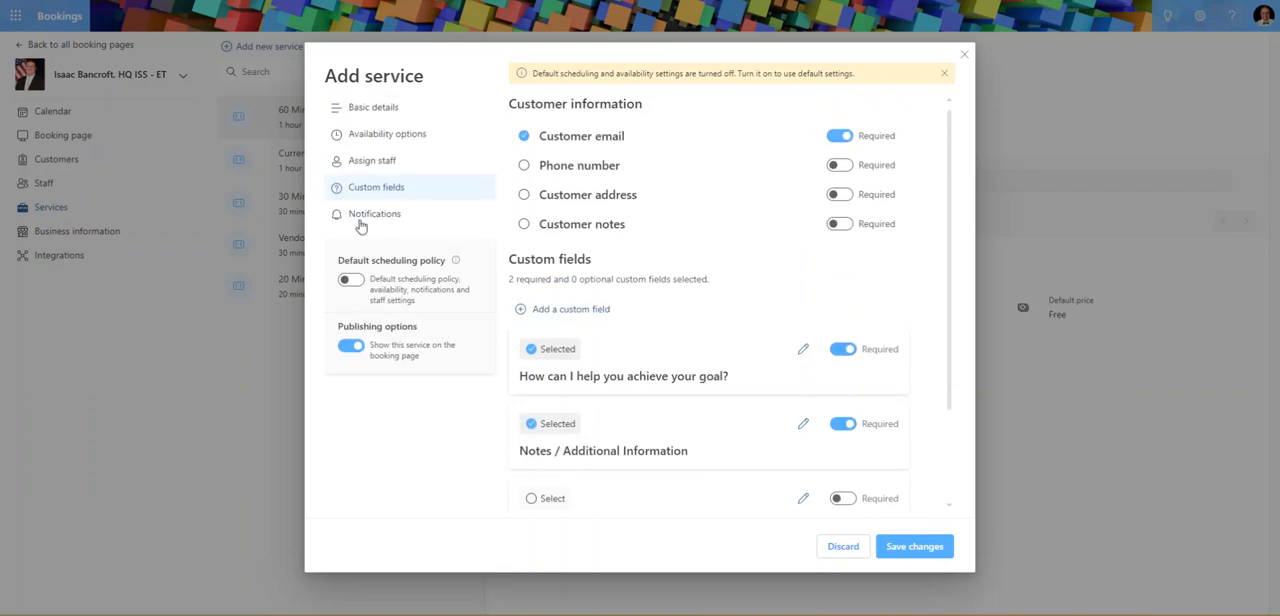
{"action": "left_click", "coordinate": [358, 215]}
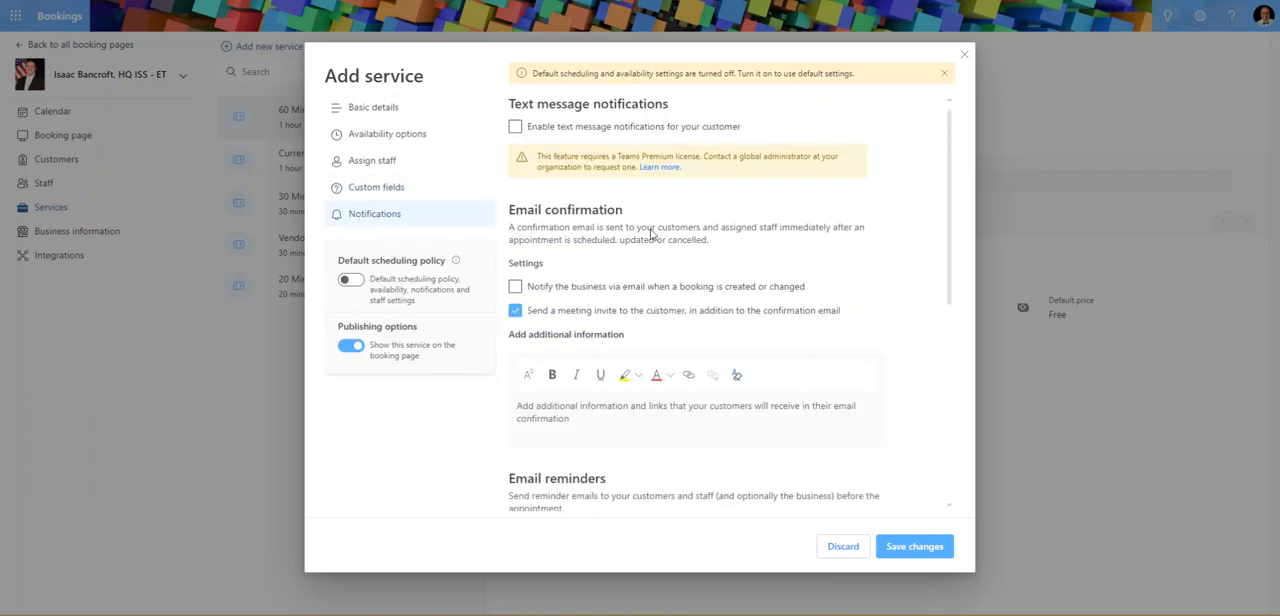
{"action": "scroll", "coordinate": [628, 233], "scroll_direction": "down", "scroll_amount": 2}
{"action": "scroll", "coordinate": [570, 290], "scroll_direction": "down", "scroll_amount": 3}
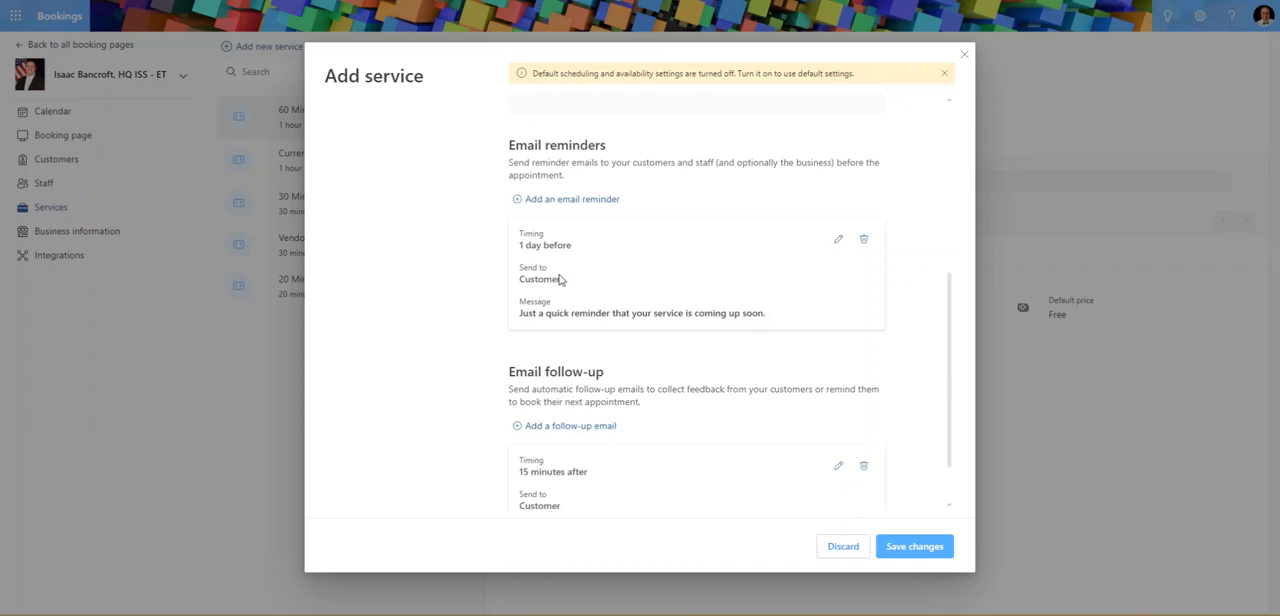
{"action": "scroll", "coordinate": [437, 331], "scroll_direction": "up", "scroll_amount": 5}
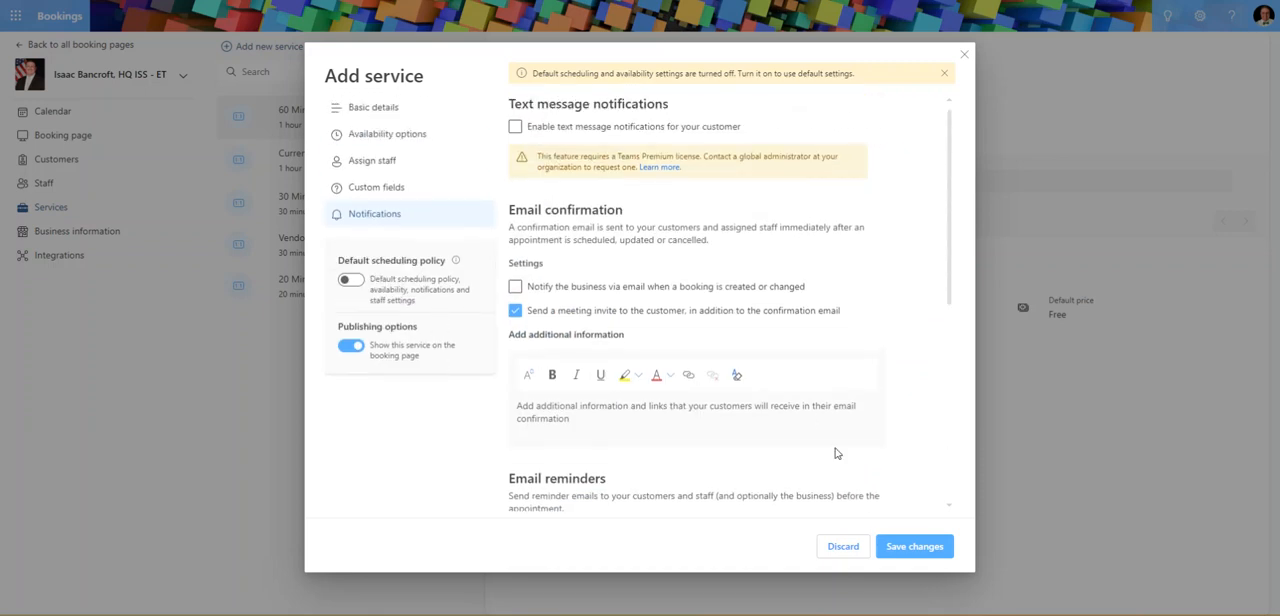
{"action": "left_click", "coordinate": [923, 555]}
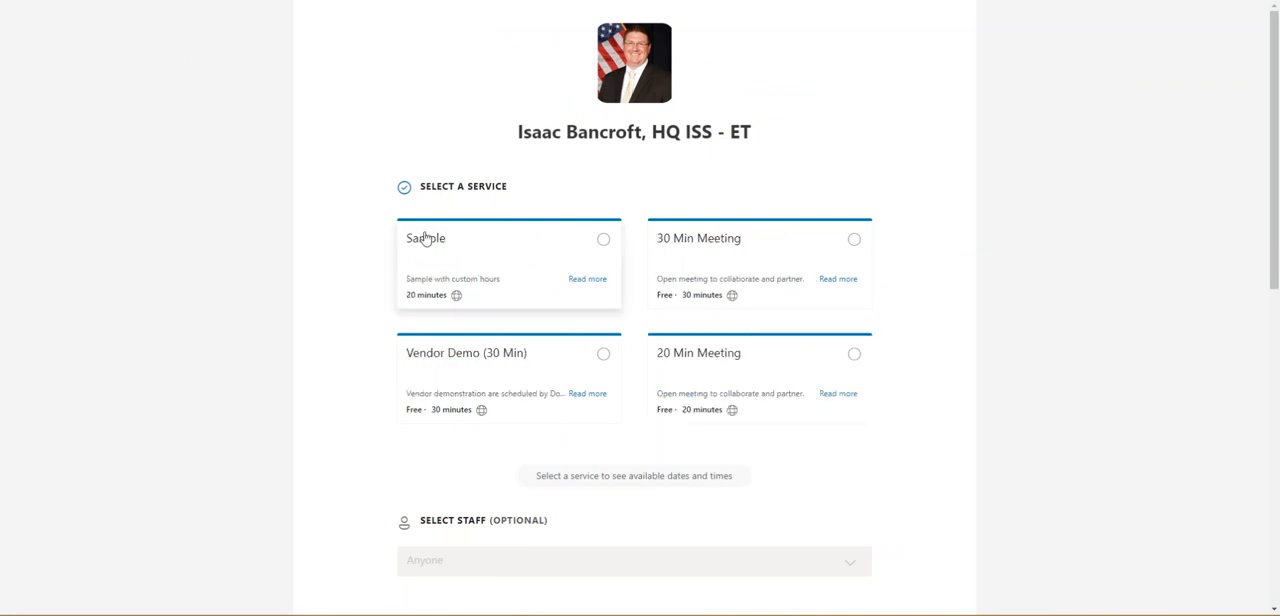
Select the Sample service on the public booking page and examine its November 2023 dates and the time slots for November 1.
{"action": "left_click", "coordinate": [464, 259]}
{"action": "scroll", "coordinate": [320, 217], "scroll_direction": "down", "scroll_amount": 4}
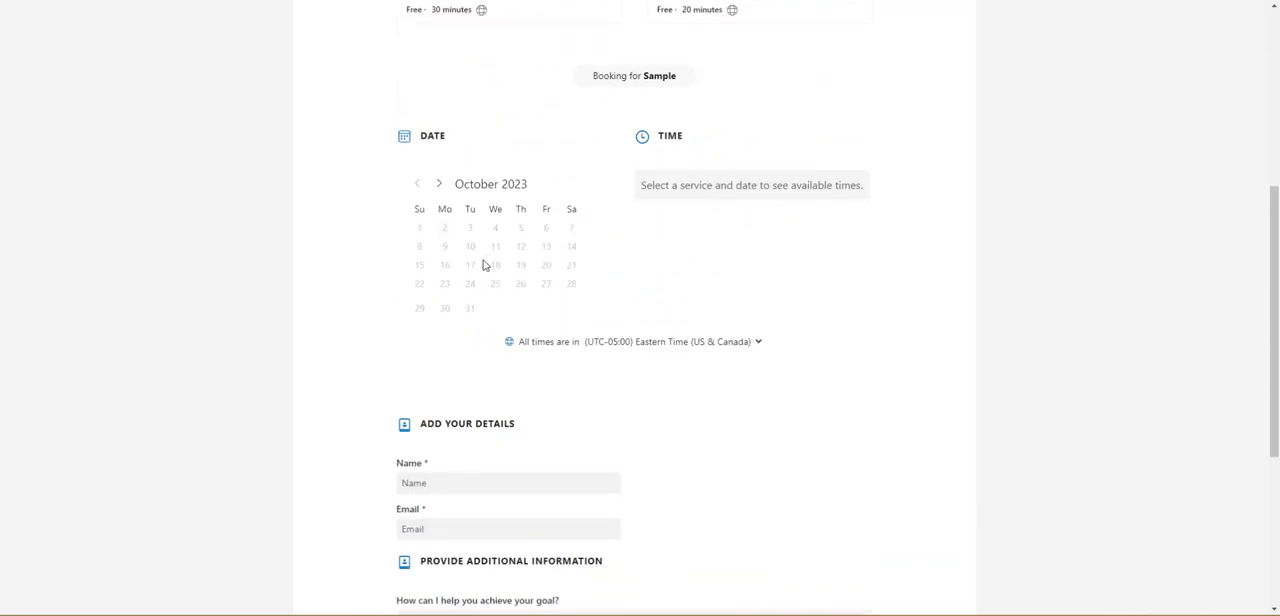
{"action": "left_click", "coordinate": [439, 184]}
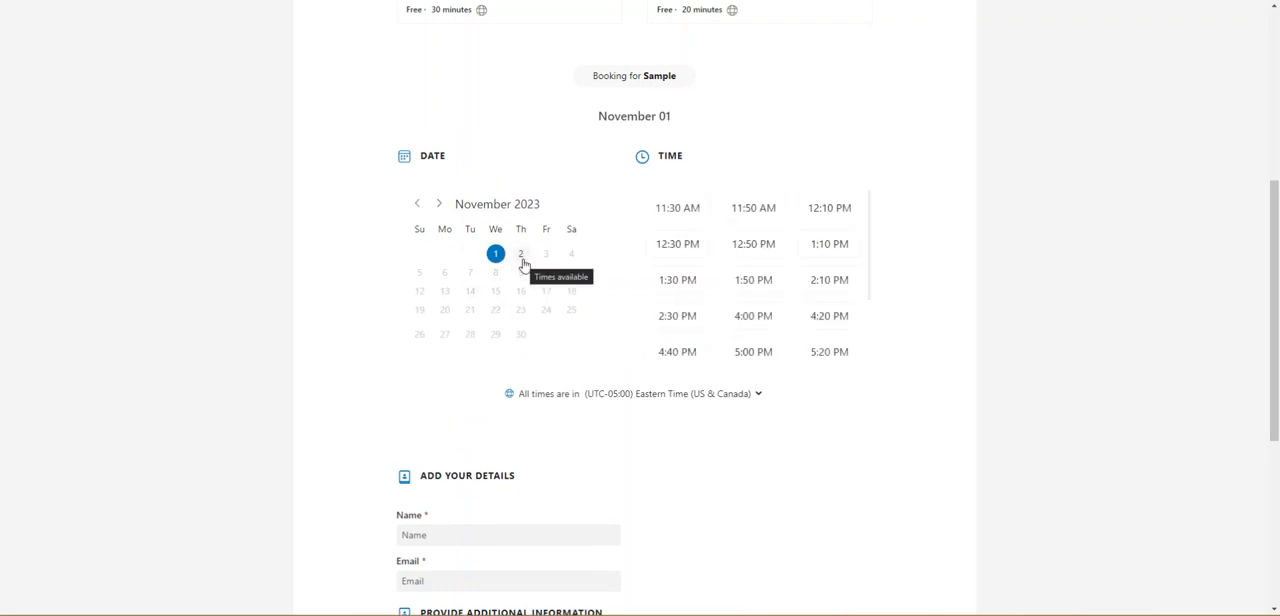
{"action": "left_click", "coordinate": [439, 205]}
{"action": "left_click", "coordinate": [416, 205]}
{"action": "scroll", "coordinate": [757, 280], "scroll_direction": "up", "scroll_amount": 2}
{"action": "scroll", "coordinate": [929, 317], "scroll_direction": "down", "scroll_amount": 2}
{"action": "scroll", "coordinate": [741, 304], "scroll_direction": "down", "scroll_amount": 3}
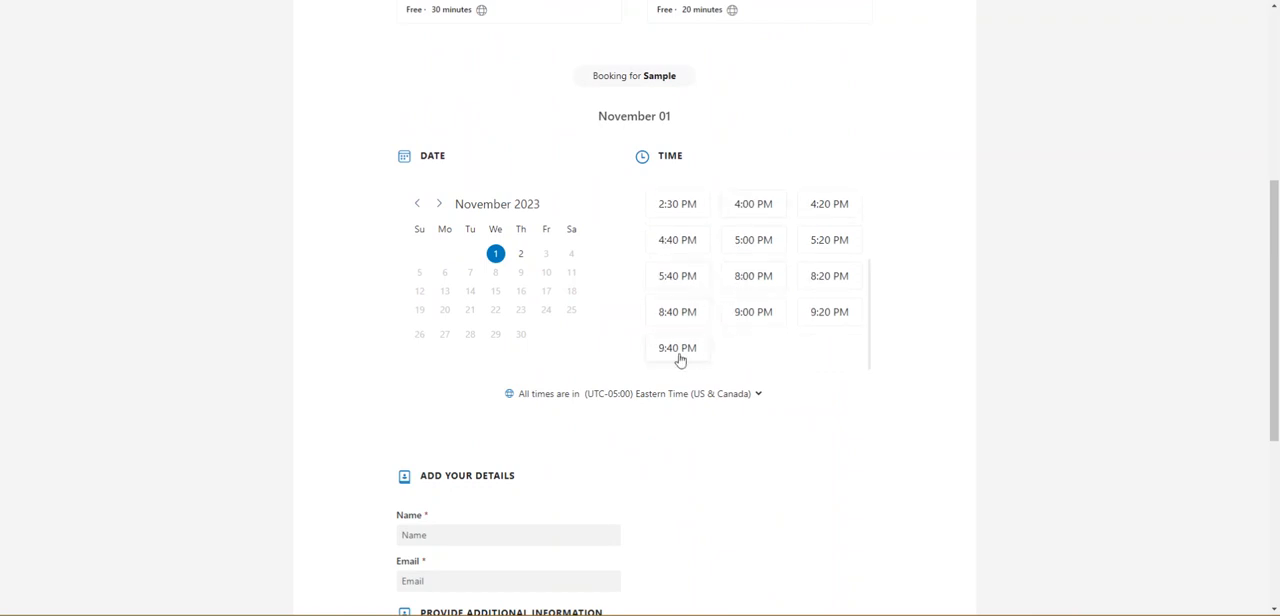
Examine the full range of time slots offered for the Sample service on November 2.
{"action": "left_click", "coordinate": [520, 255]}
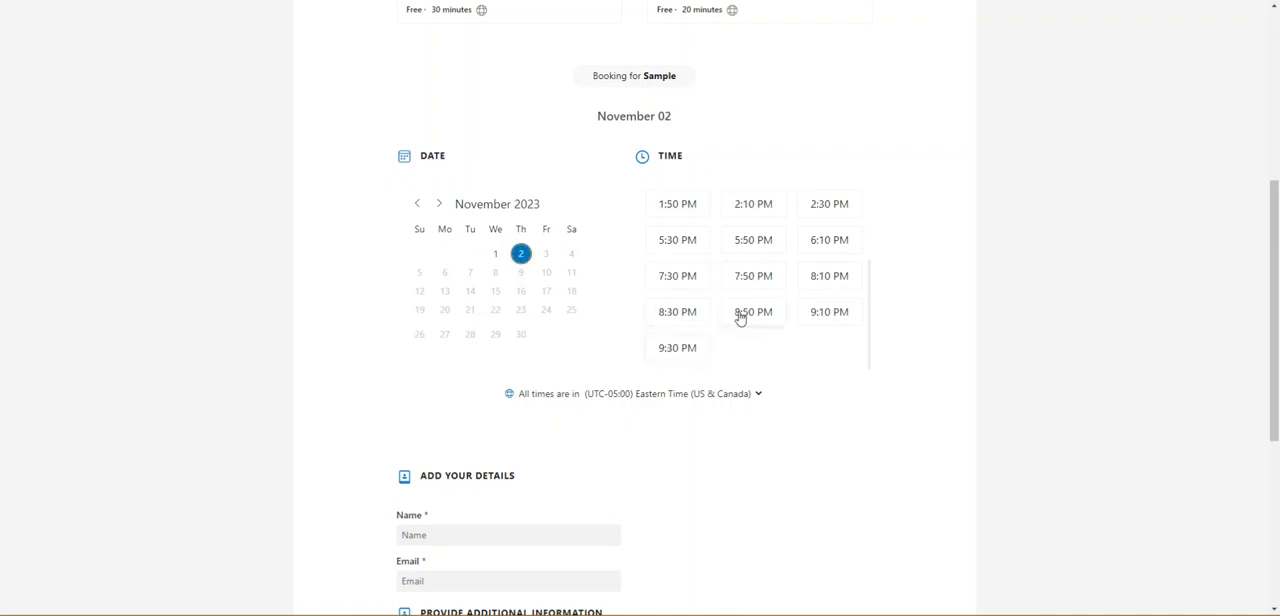
{"action": "scroll", "coordinate": [741, 316], "scroll_direction": "up", "scroll_amount": 3}
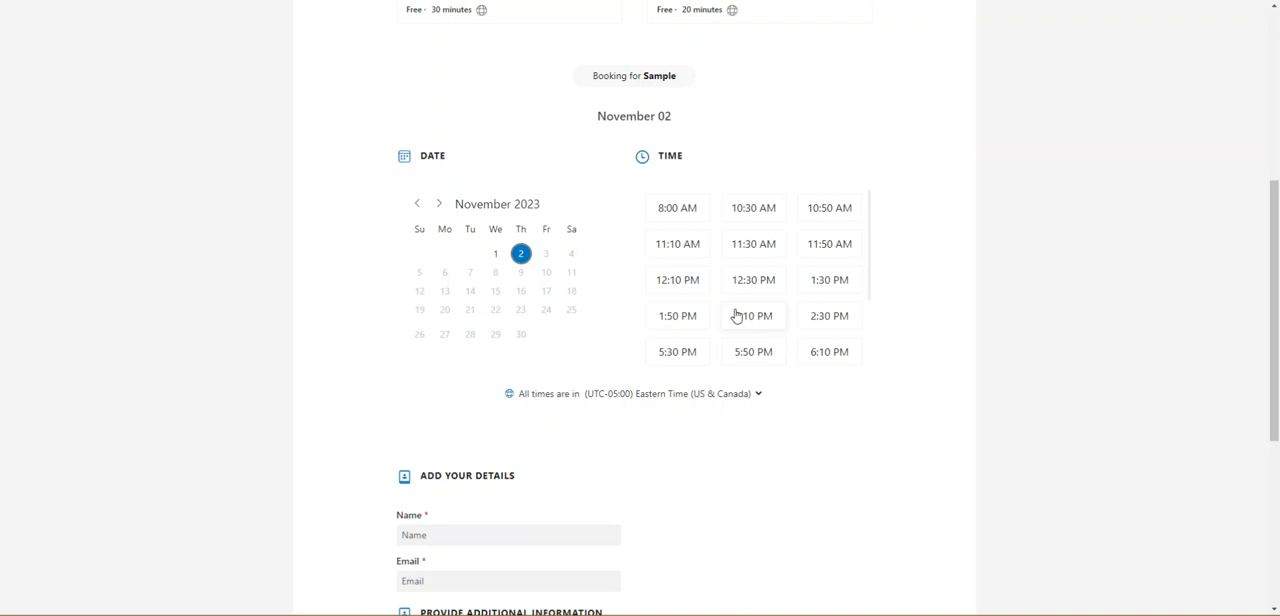
{"action": "scroll", "coordinate": [730, 250], "scroll_direction": "down", "scroll_amount": 2}
{"action": "scroll", "coordinate": [730, 250], "scroll_direction": "up", "scroll_amount": 3}
{"action": "scroll", "coordinate": [700, 295], "scroll_direction": "down", "scroll_amount": 3}
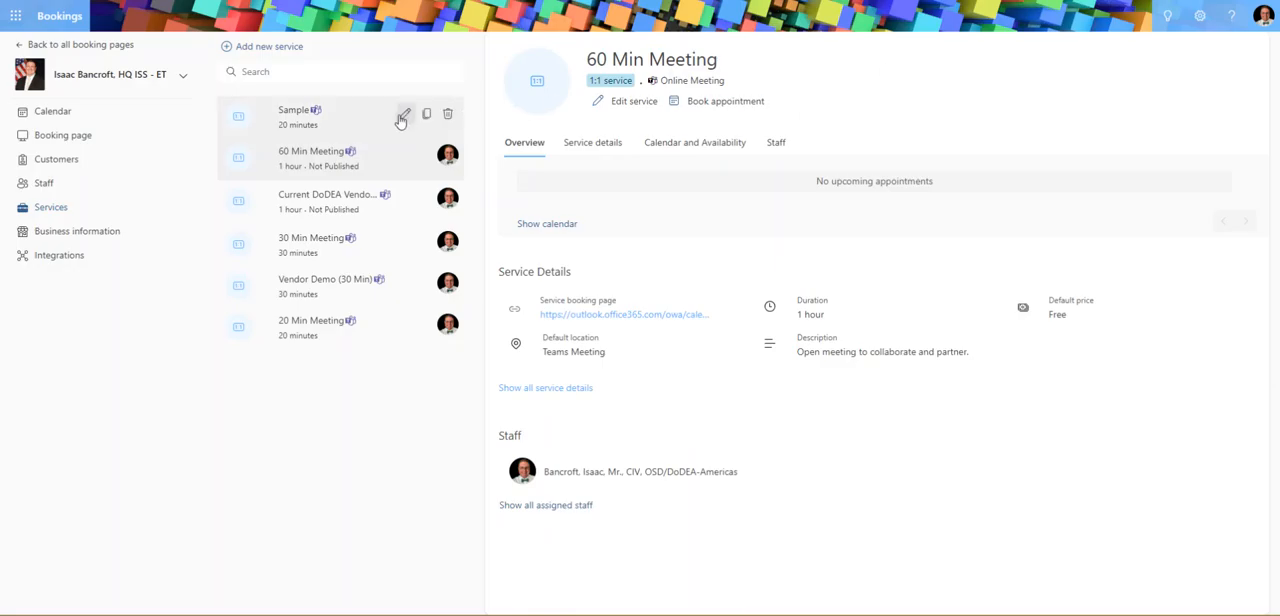
Edit the Sample service's general availability to "Bookable when staff are free" and save the changes.
{"action": "left_click", "coordinate": [403, 118]}
{"action": "left_click", "coordinate": [399, 142]}
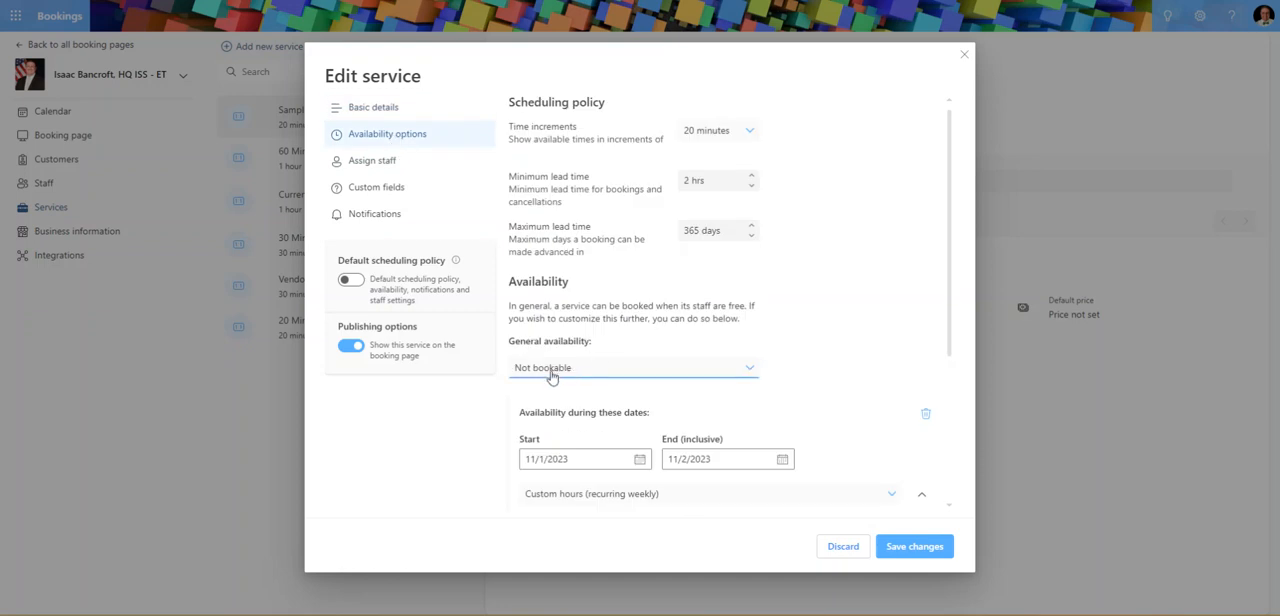
{"action": "left_click", "coordinate": [551, 370]}
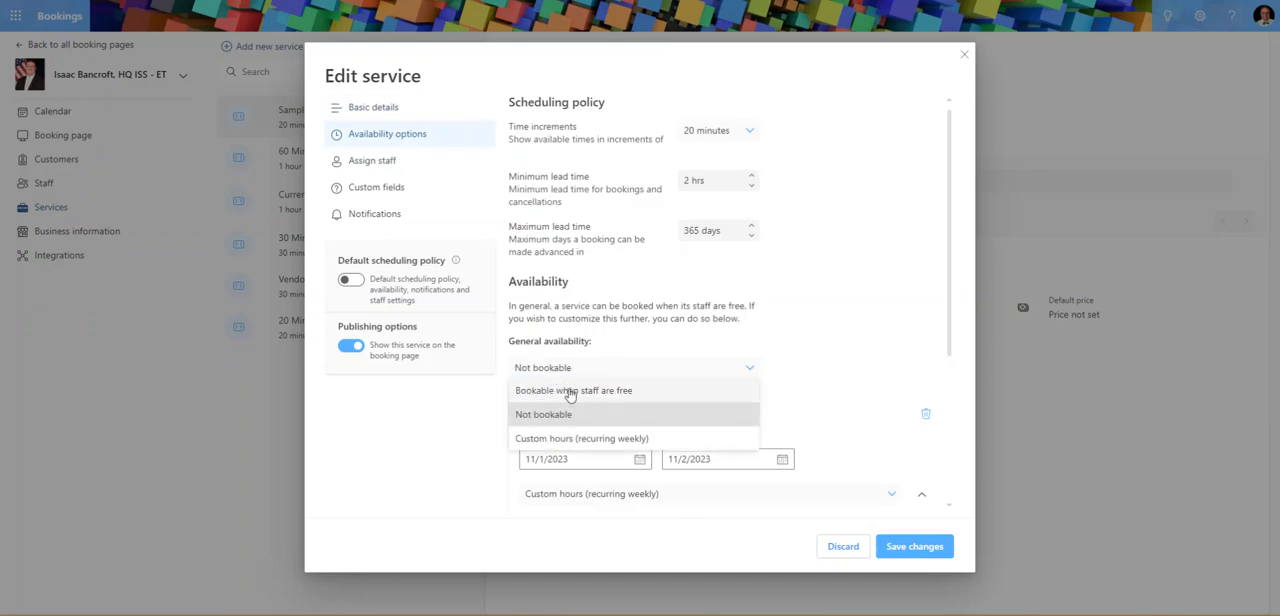
{"action": "left_click", "coordinate": [567, 392]}
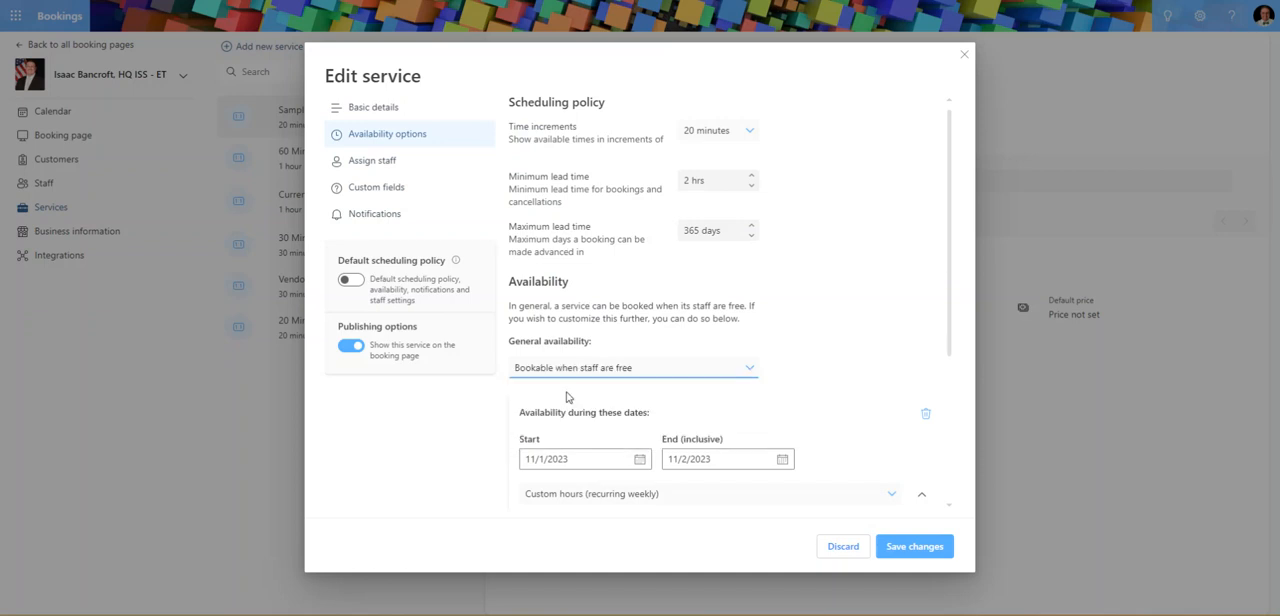
{"action": "left_click", "coordinate": [912, 548]}
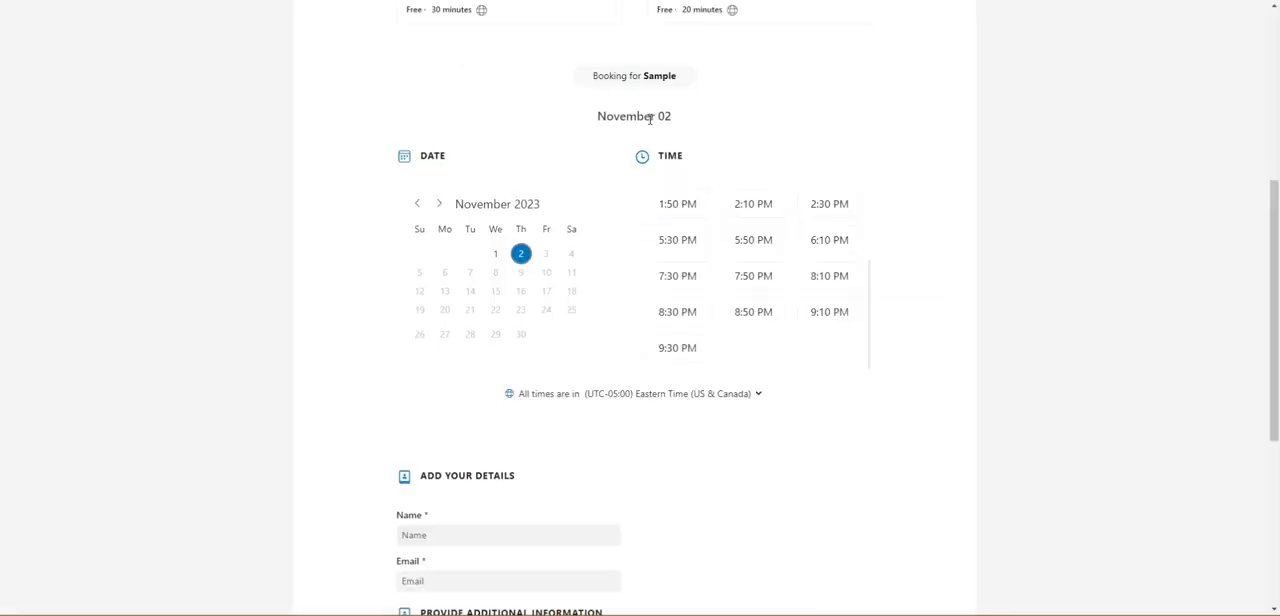
Reload the booking page, select the Sample service and check the time slots for October 31 and November 3.
{"action": "key", "text": "F5"}
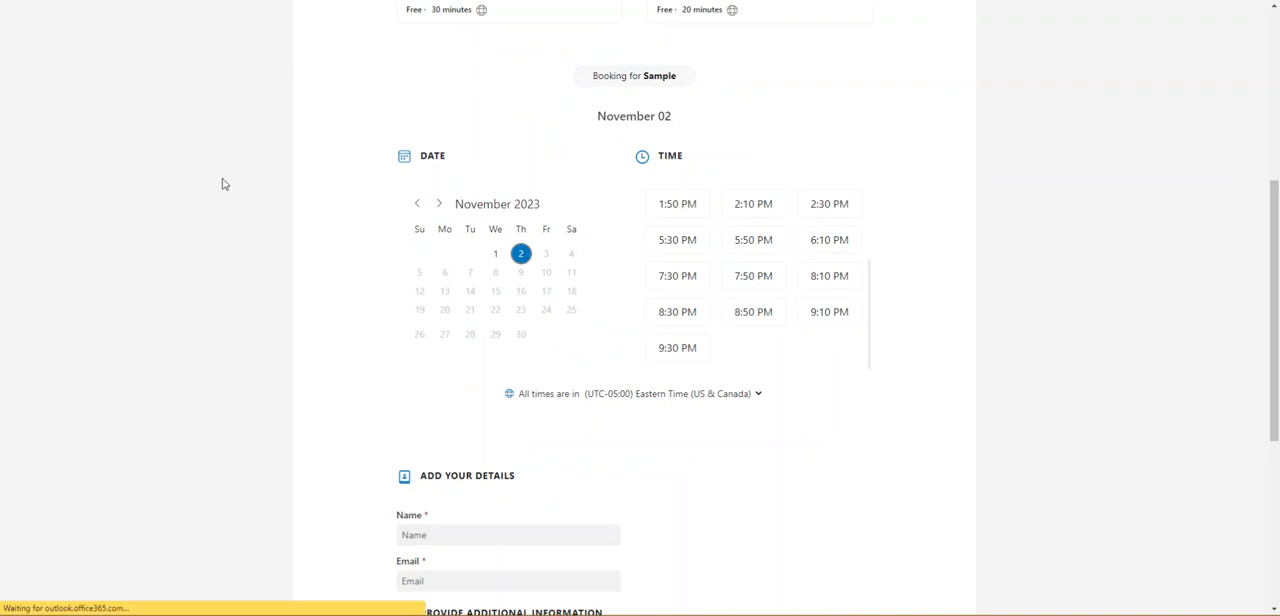
{"action": "left_click", "coordinate": [490, 263]}
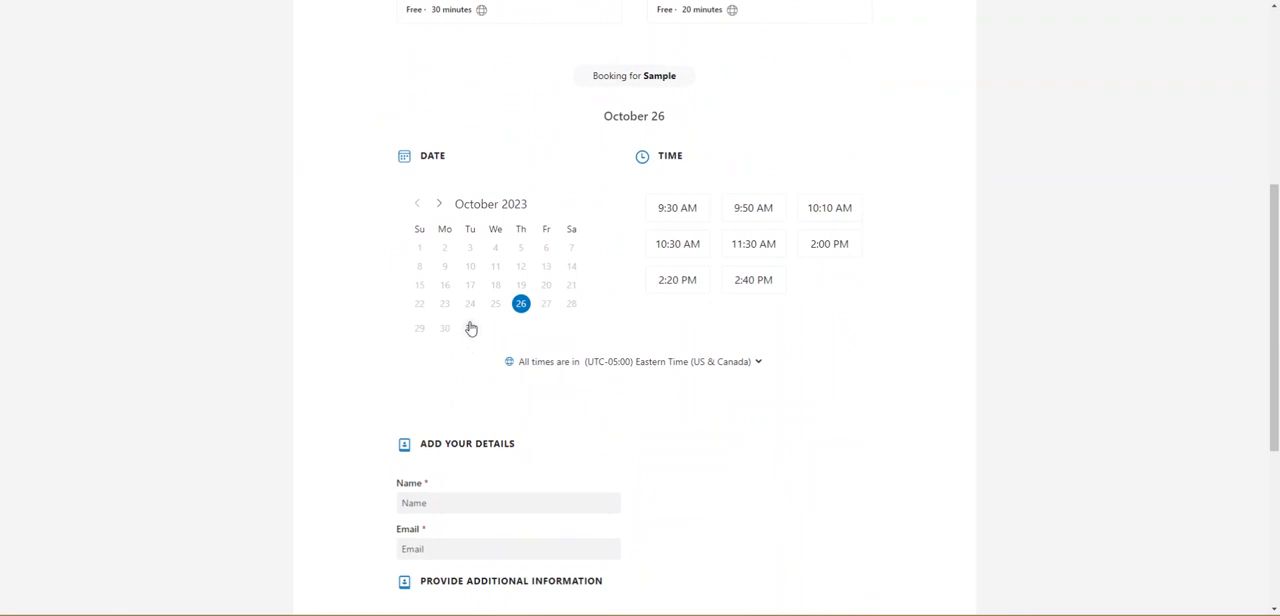
{"action": "left_click", "coordinate": [470, 330]}
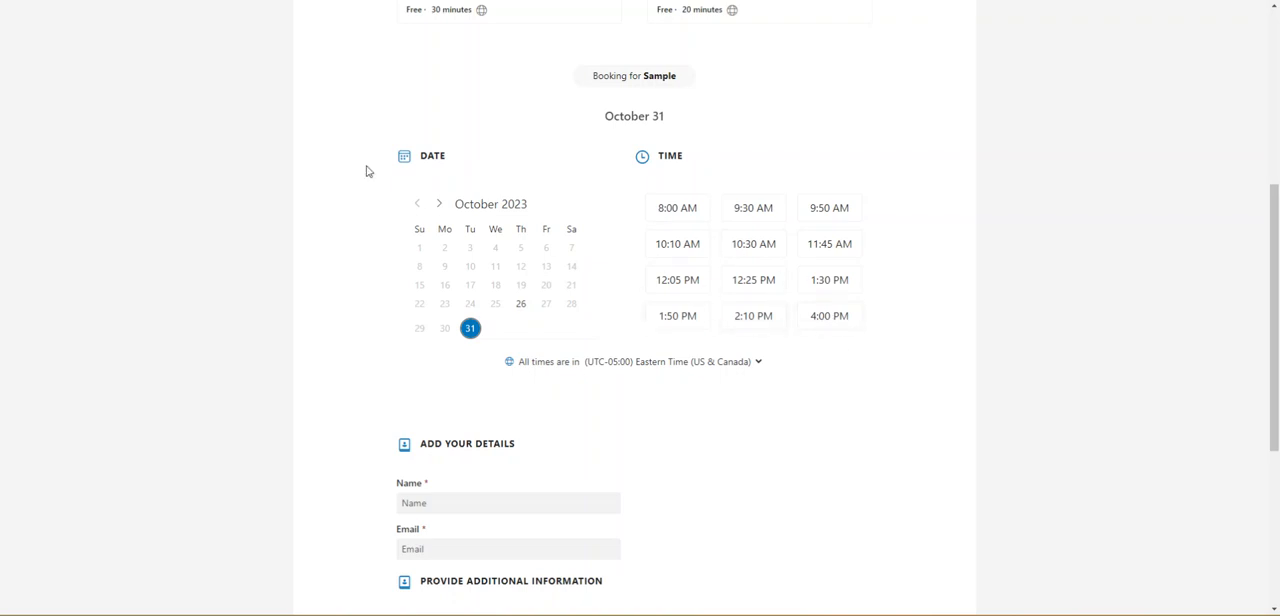
{"action": "left_click", "coordinate": [438, 203]}
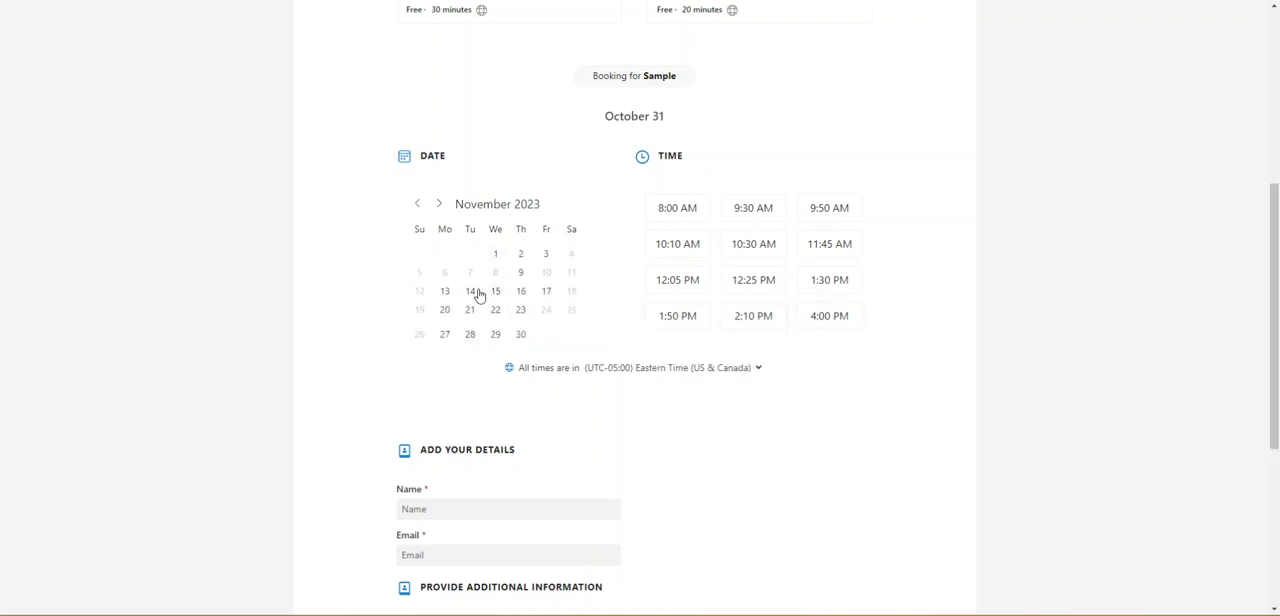
{"action": "left_click", "coordinate": [546, 254]}
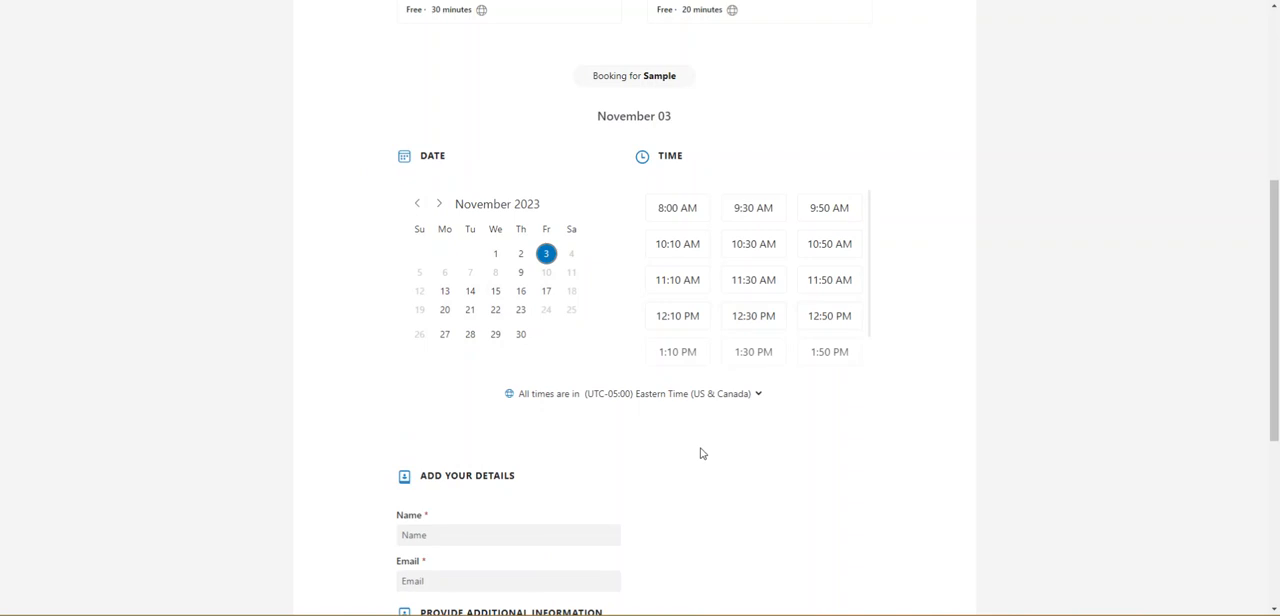